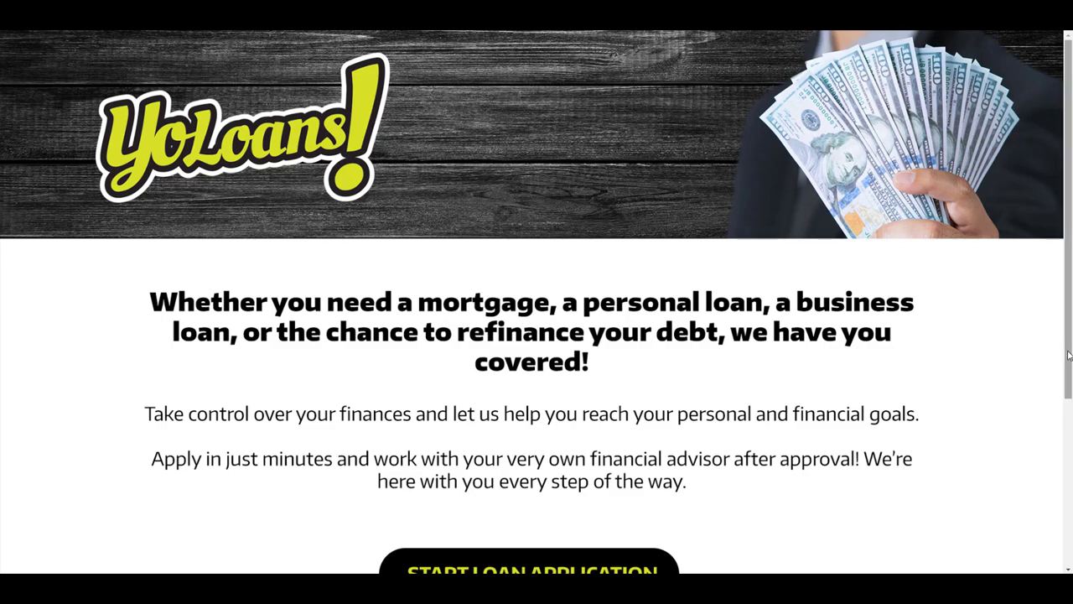
# Start a loan application and set Phone as the preferred contact method with the applicant's updated phone number.
pyautogui.moveTo(1069, 356); pyautogui.dragTo(1070, 415)
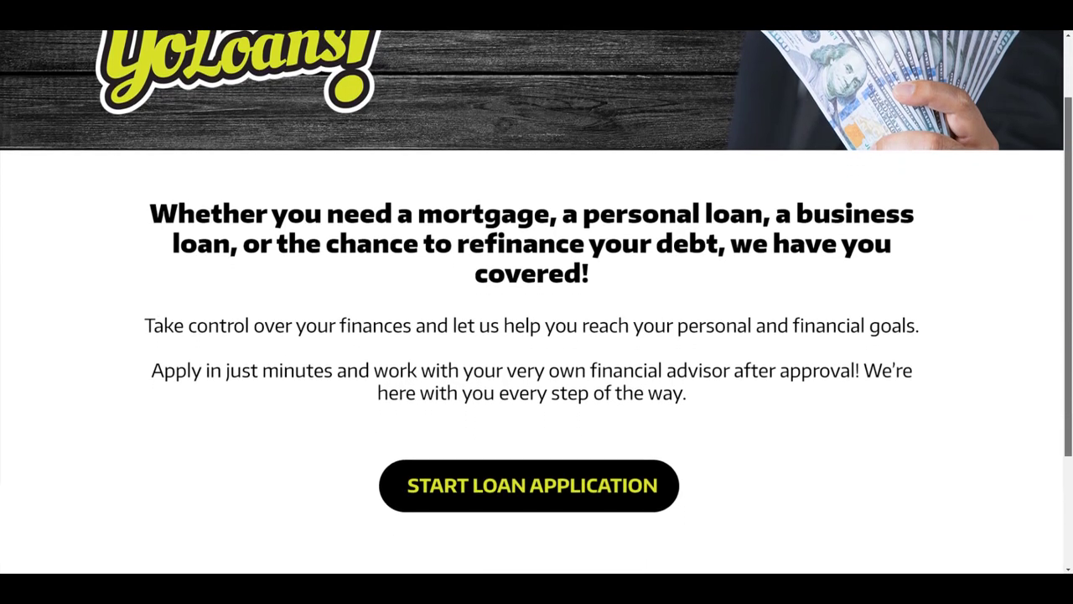
pyautogui.click(551, 485)
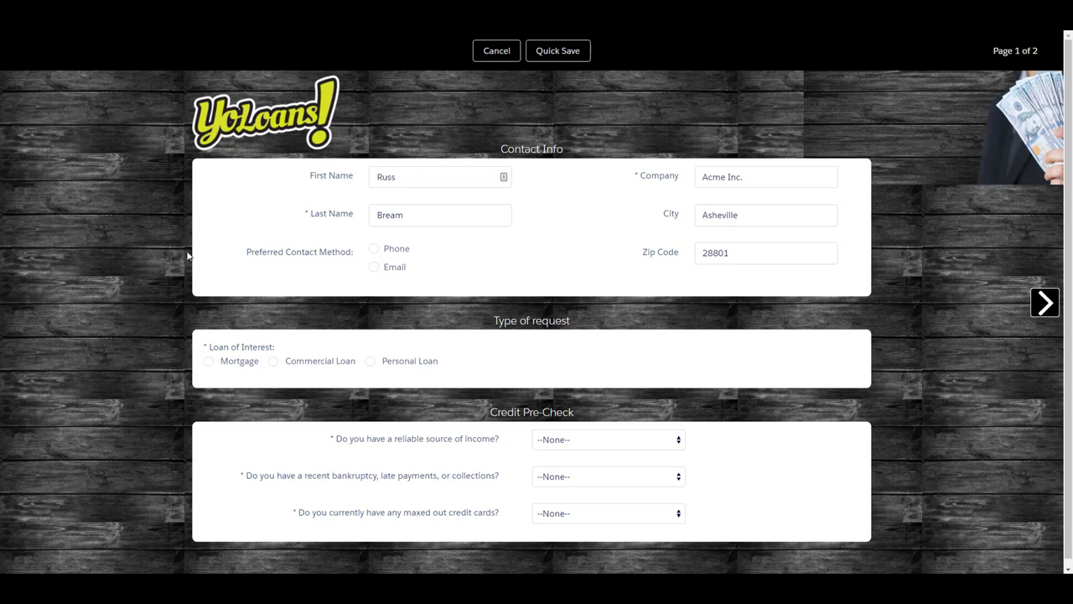
pyautogui.click(374, 250)
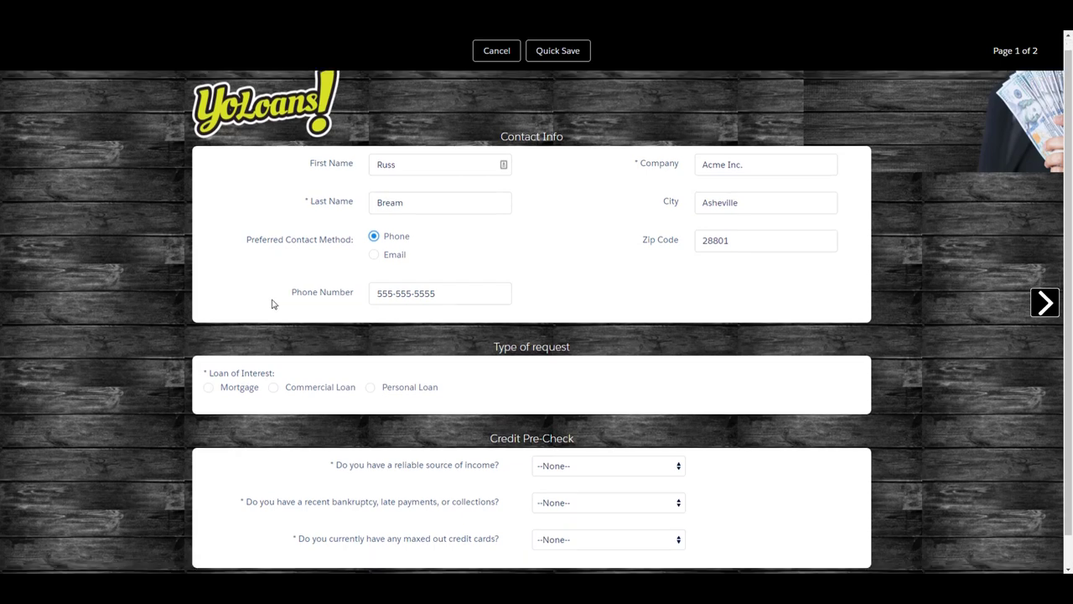
pyautogui.scroll(-1, 271, 297)
pyautogui.click(444, 270)
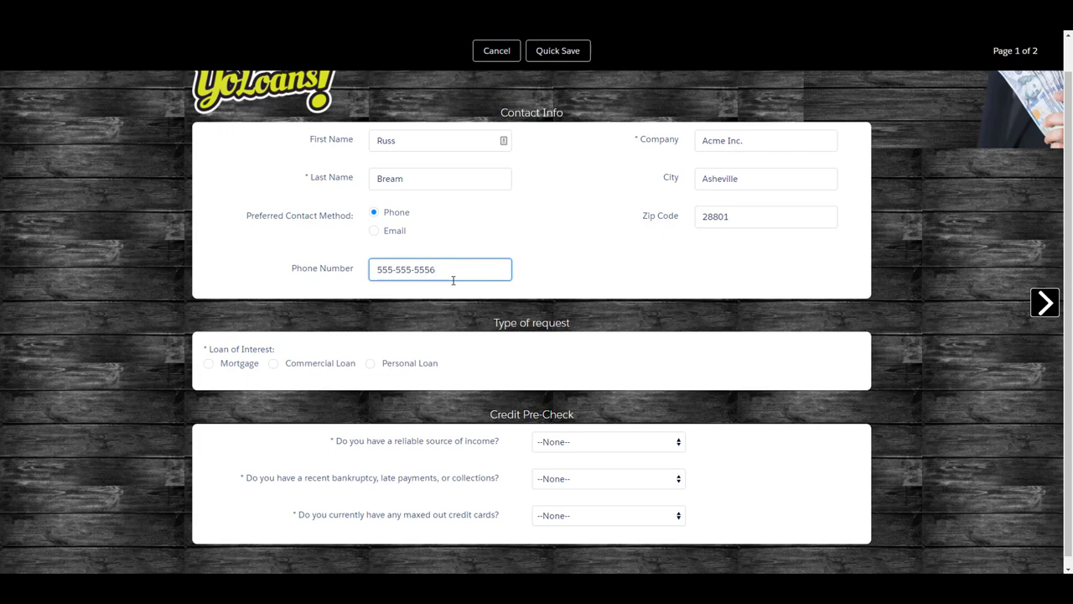
pyautogui.click(270, 266)
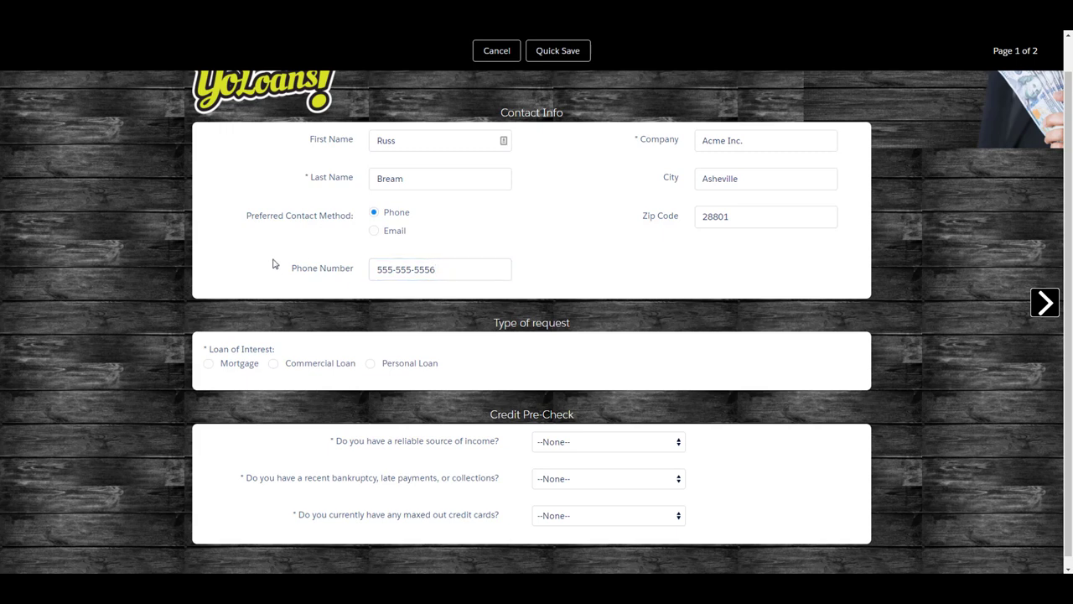
# Choose Mortgage as the loan of interest, trying the Commercial Loan option for comparison before returning to Mortgage.
pyautogui.scroll(-1, 122, 318)
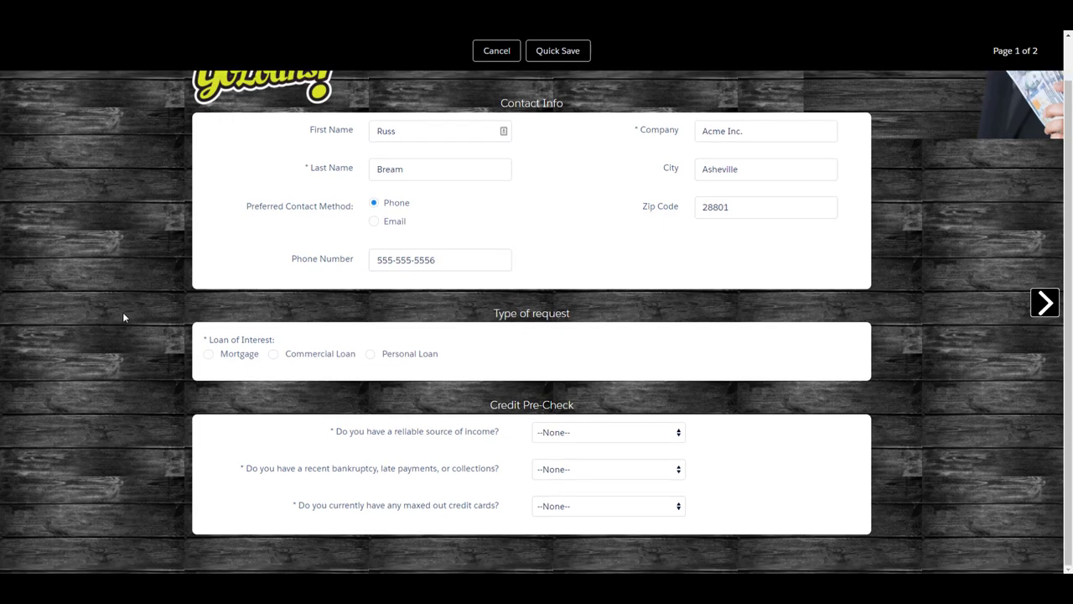
pyautogui.click(208, 354)
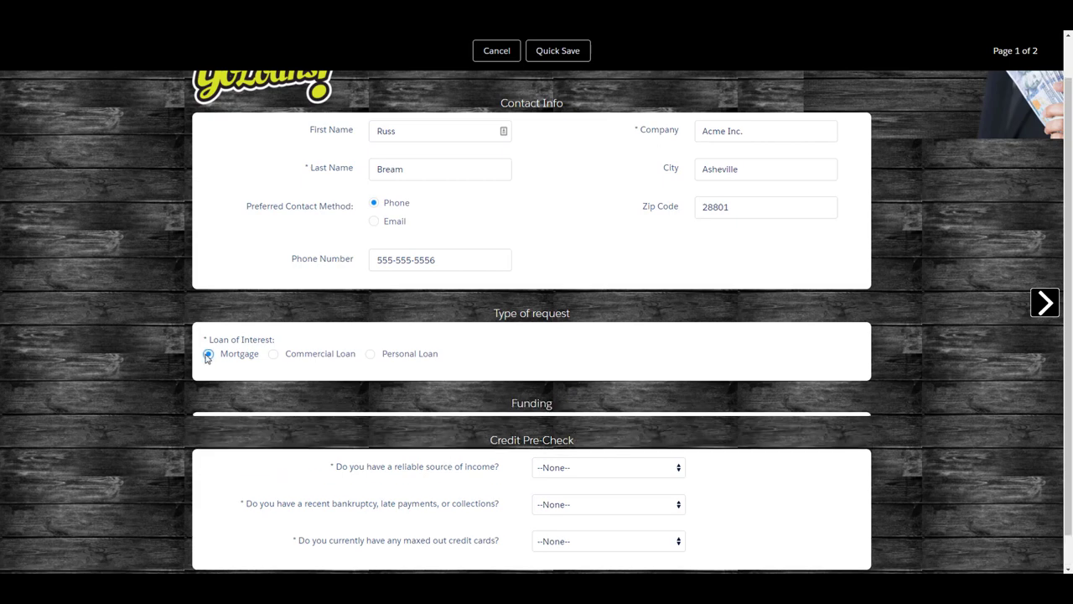
pyautogui.scroll(-3, 165, 361)
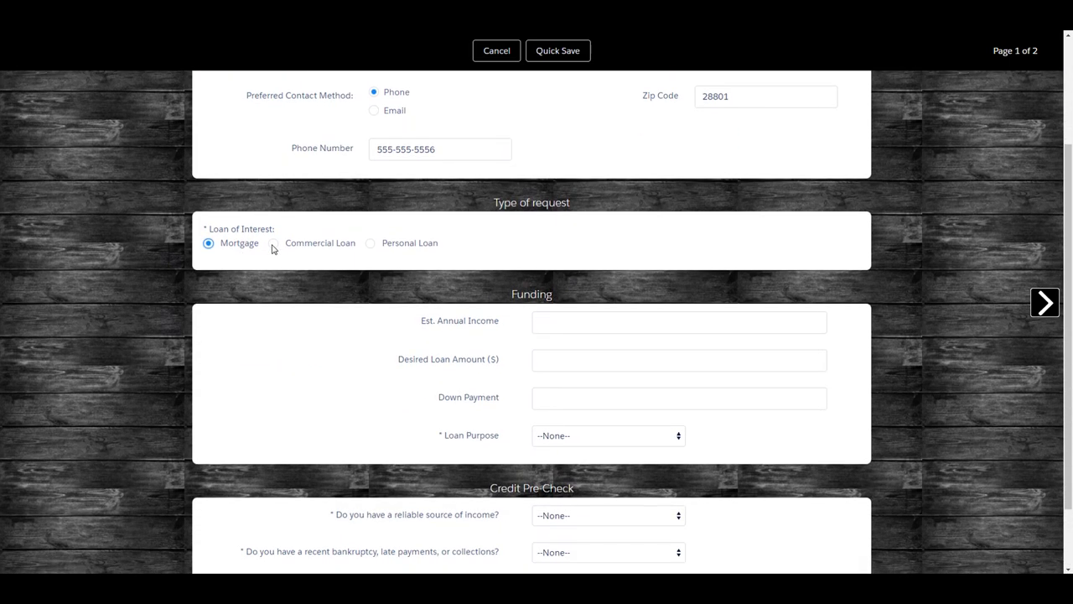
pyautogui.click(273, 243)
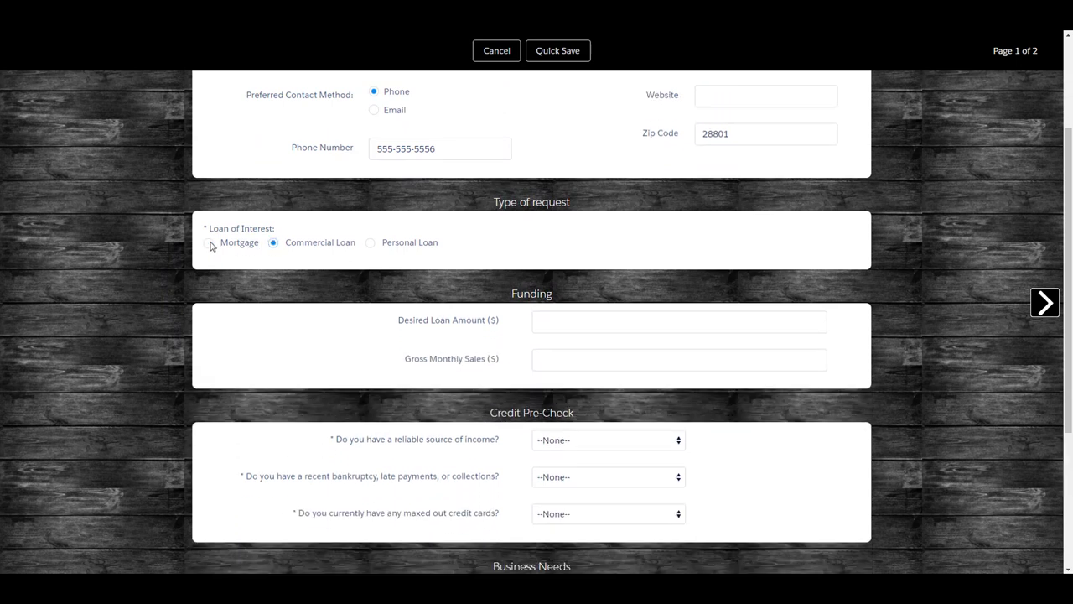
pyautogui.click(209, 243)
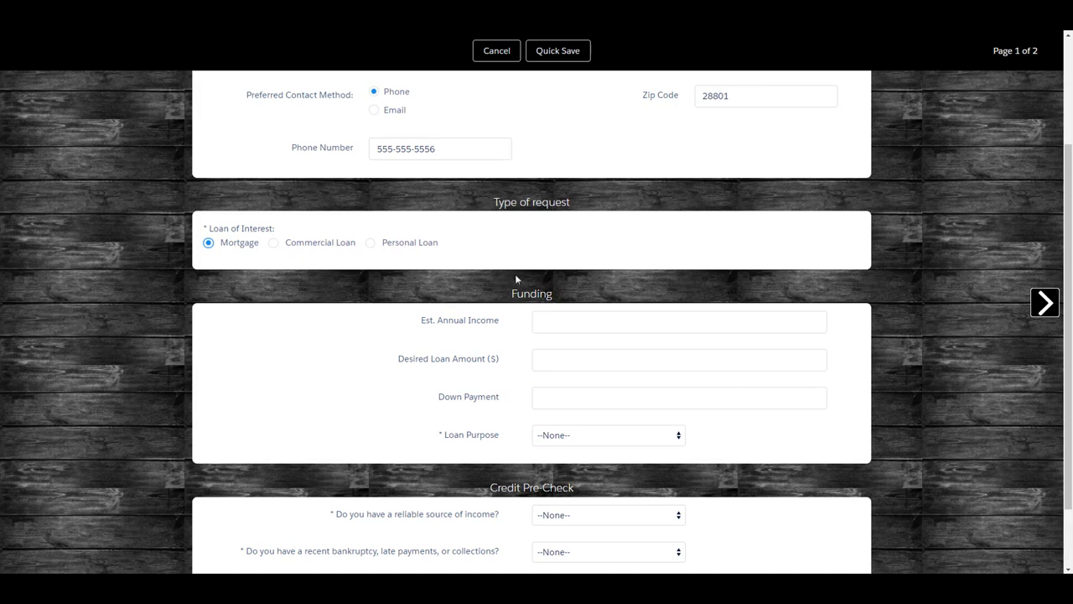
# Fill in the mortgage funding amounts: estimated annual income 100000, desired loan amount 350000 and down payment 40000.
pyautogui.click(553, 324)
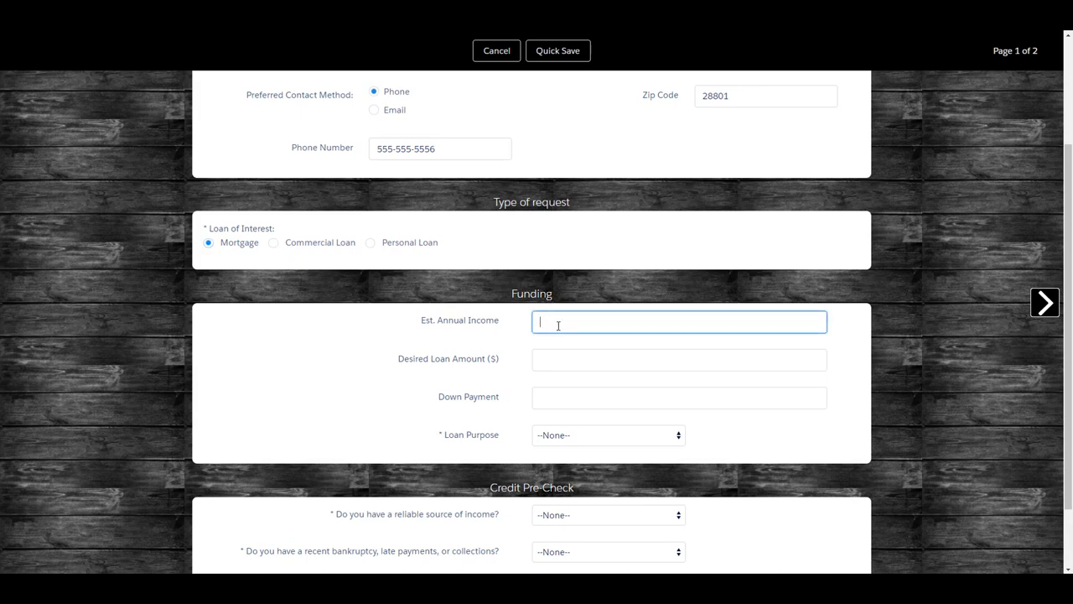
pyautogui.write('100000')
pyautogui.click(580, 363)
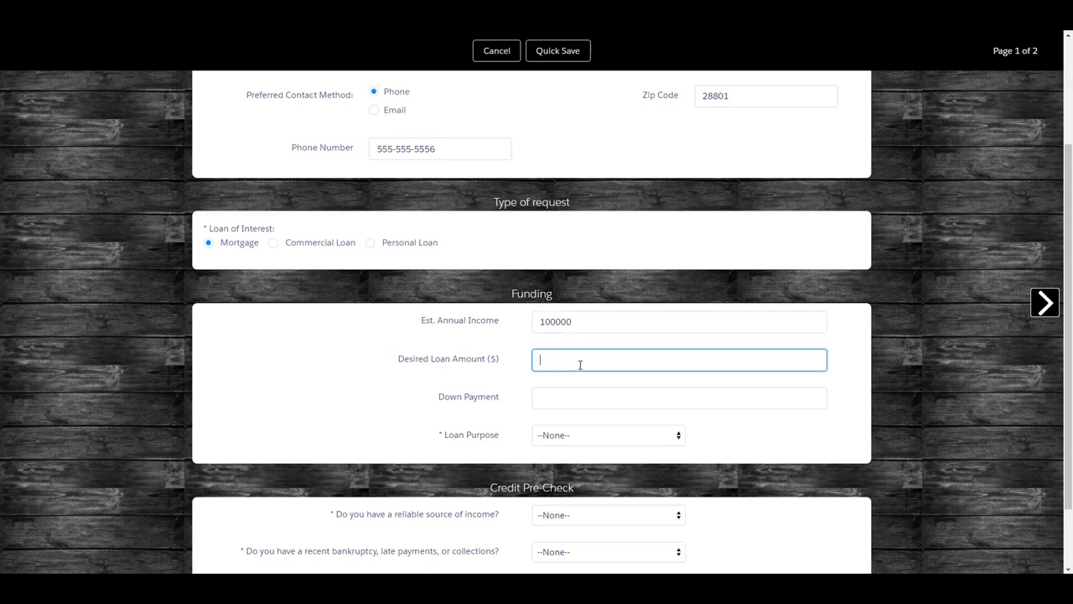
pyautogui.write('350000')
pyautogui.click(582, 397)
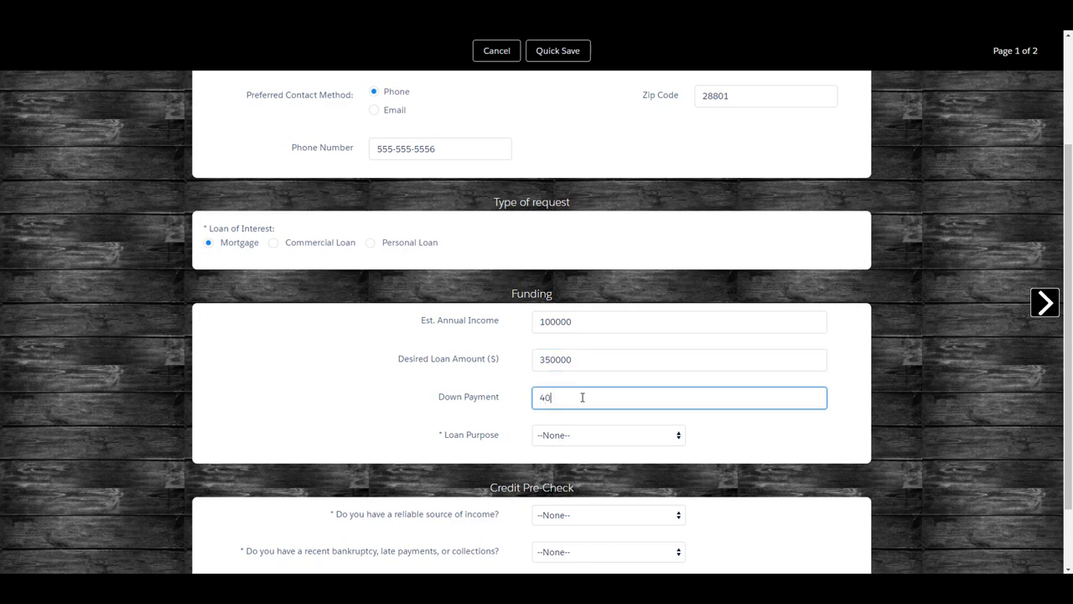
pyautogui.write('40000')
# Set the loan purpose to New Purchase and answer Yes to currently owning the home.
pyautogui.scroll(-1, 745, 393)
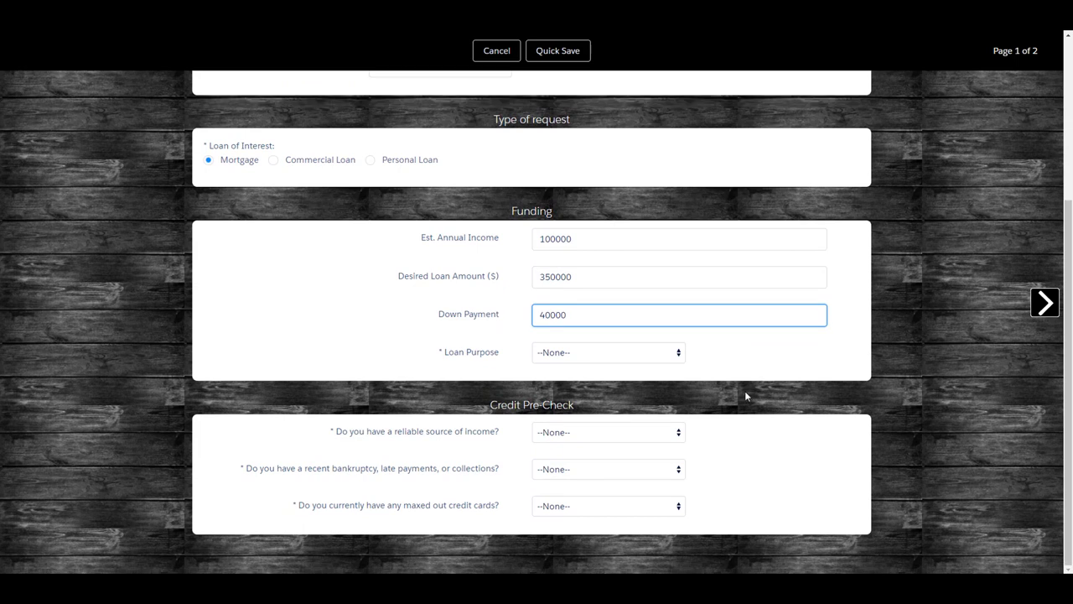
pyautogui.click(644, 357)
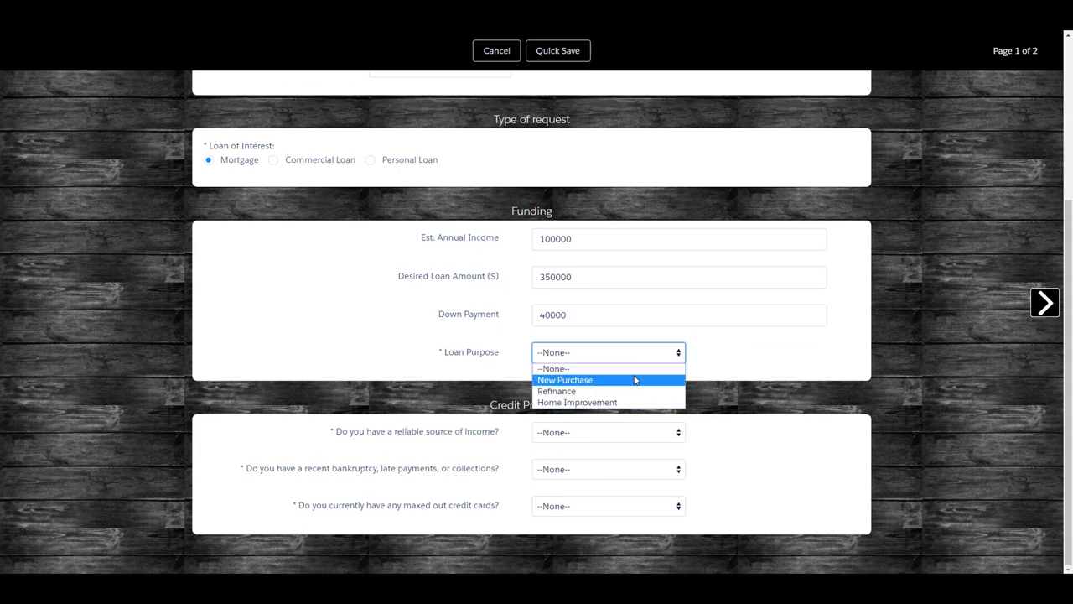
pyautogui.click(635, 380)
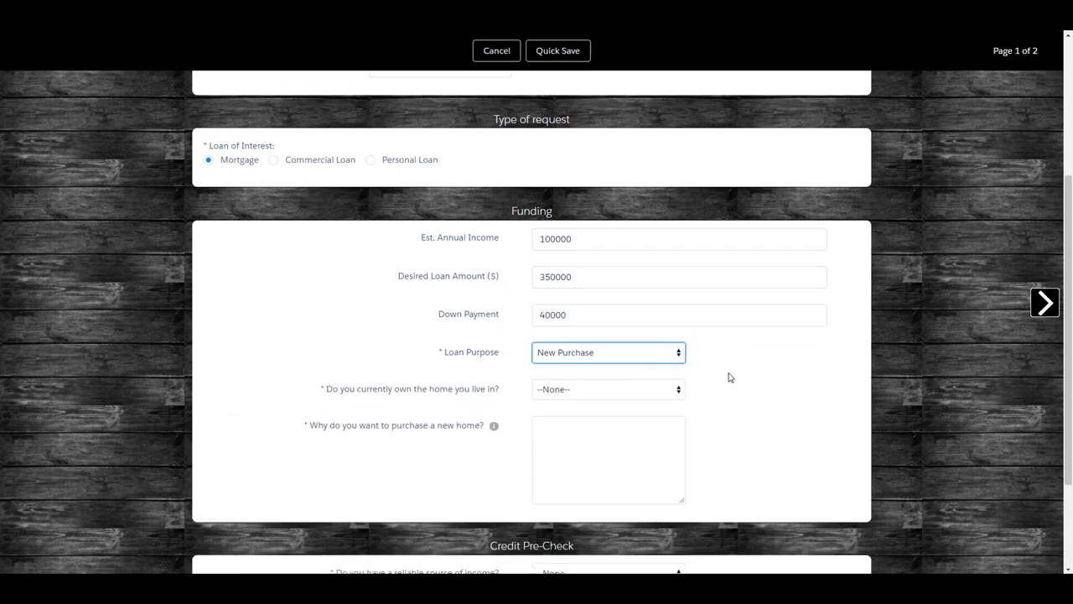
pyautogui.scroll(-2, 763, 424)
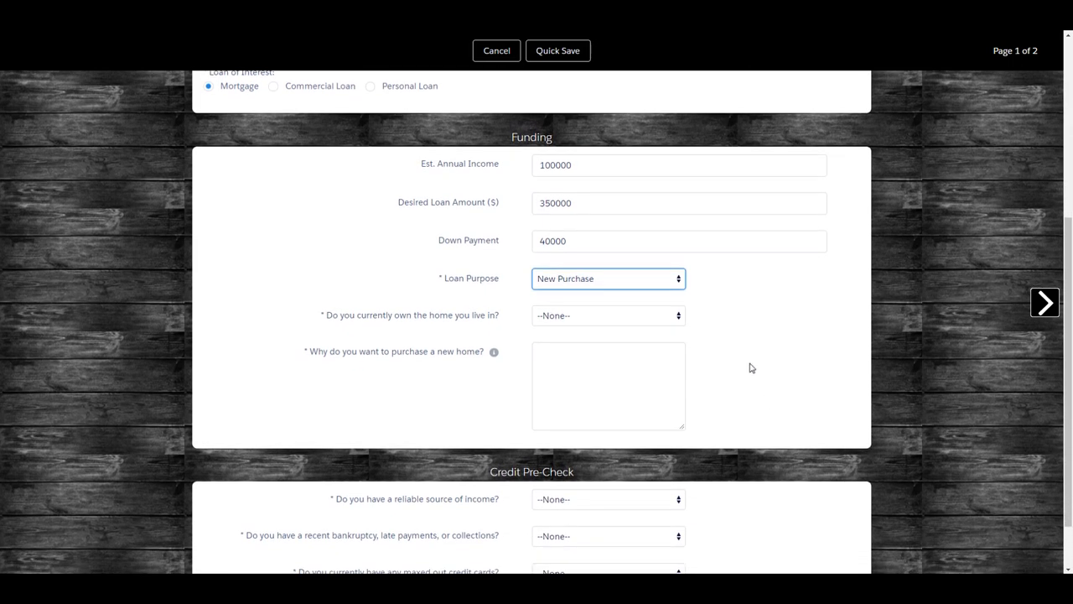
pyautogui.click(671, 319)
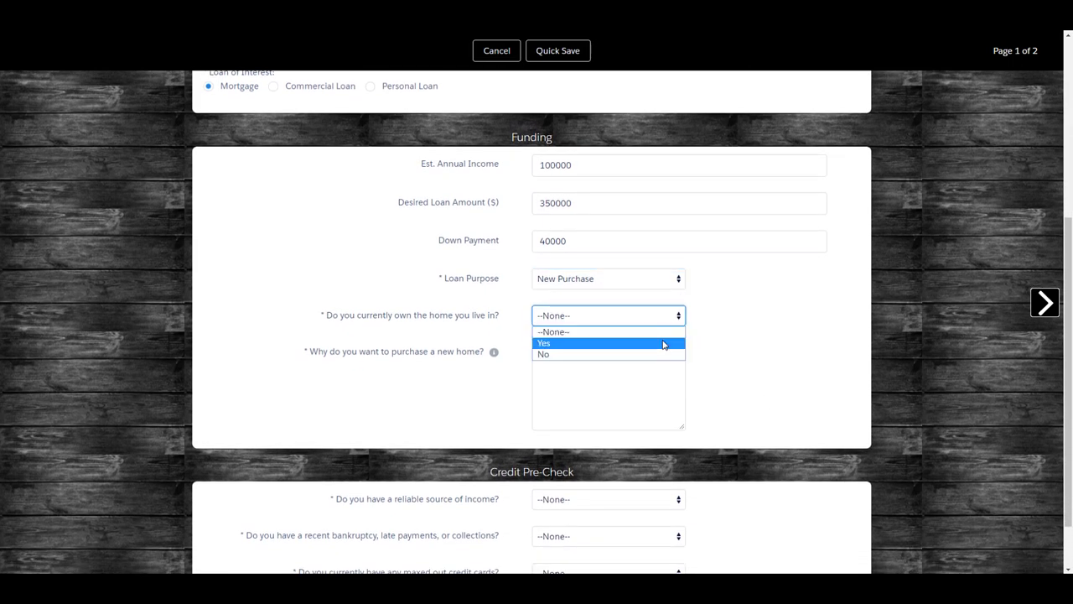
pyautogui.click(663, 343)
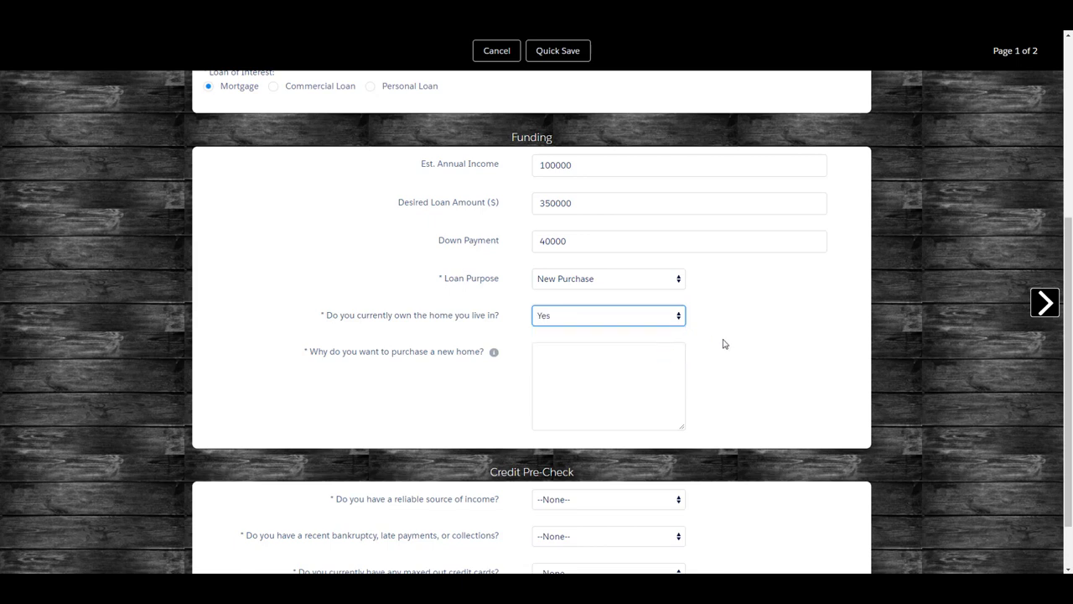
# Enter "My spouse and I are expecting a baby and we need more room for our growing family" as the reason for purchasing a new home.
pyautogui.click(563, 357)
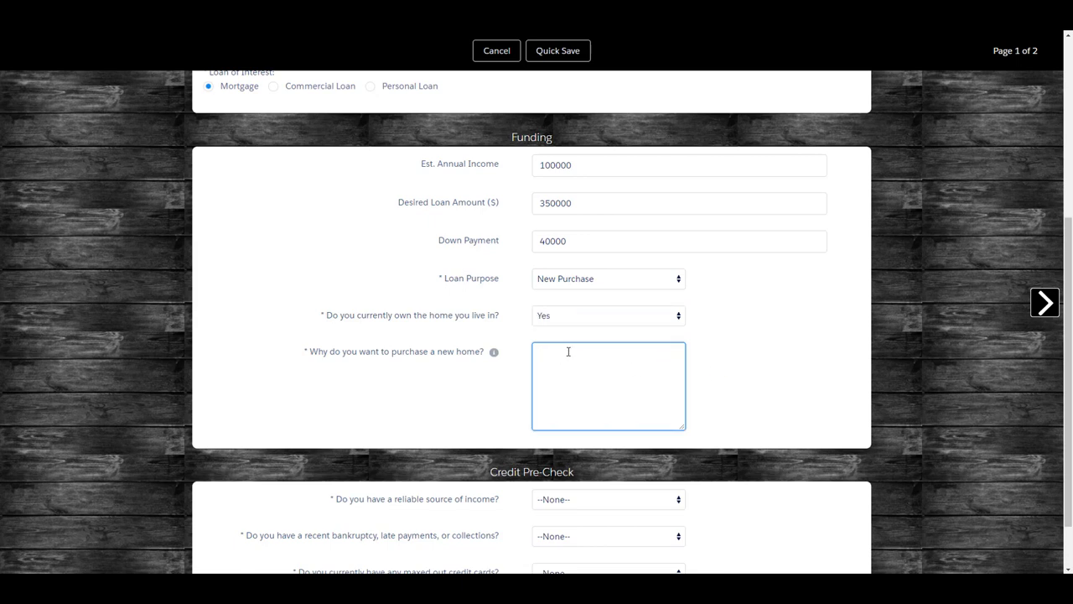
pyautogui.write('My spouse and I are expecting a baby and we need more room for our growing family')
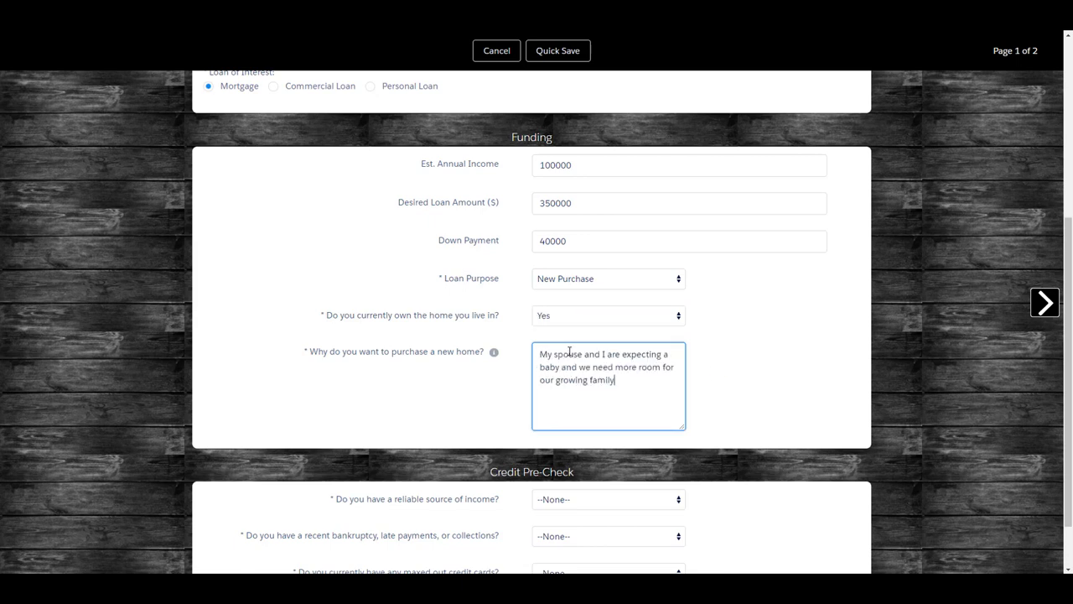
pyautogui.click(742, 355)
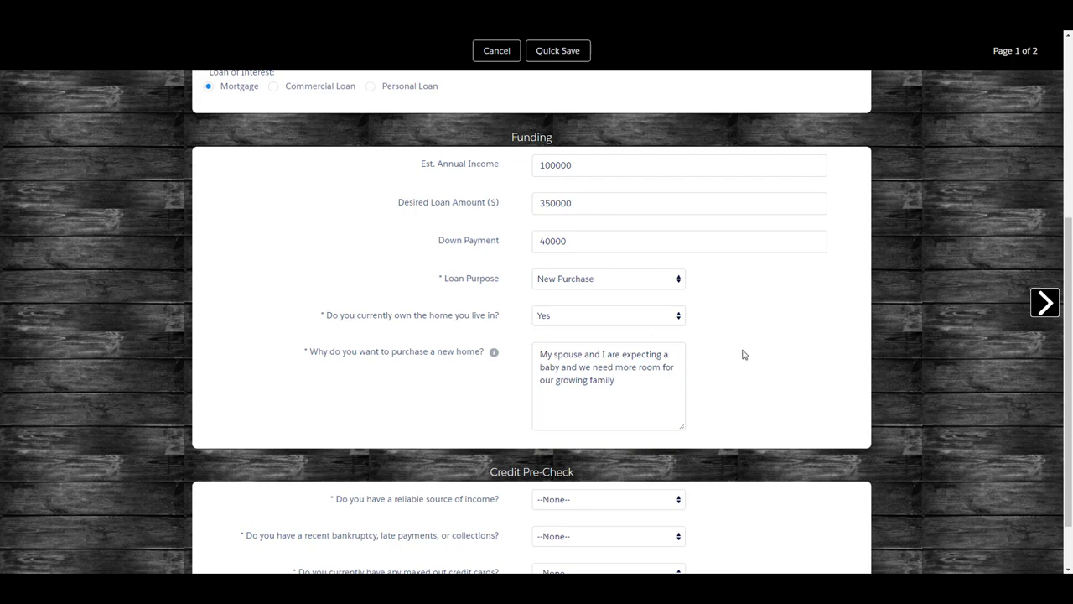
# Answer the Credit Pre-Check: Yes to reliable income, No to recent bankruptcy, late payments or collections, and No to maxed out credit cards.
pyautogui.scroll(-1, 742, 355)
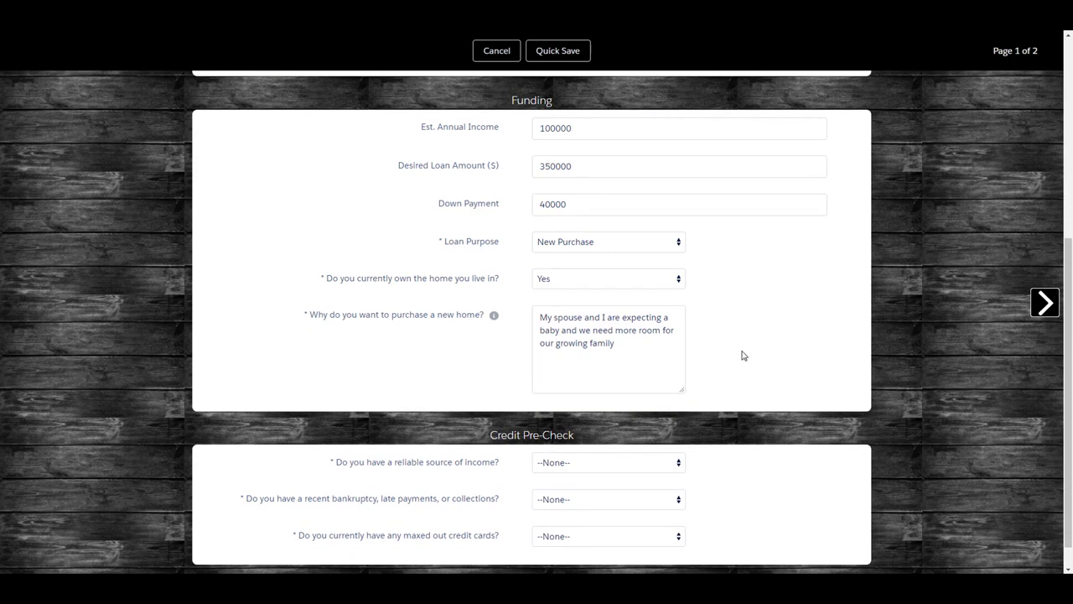
pyautogui.scroll(-1, 742, 355)
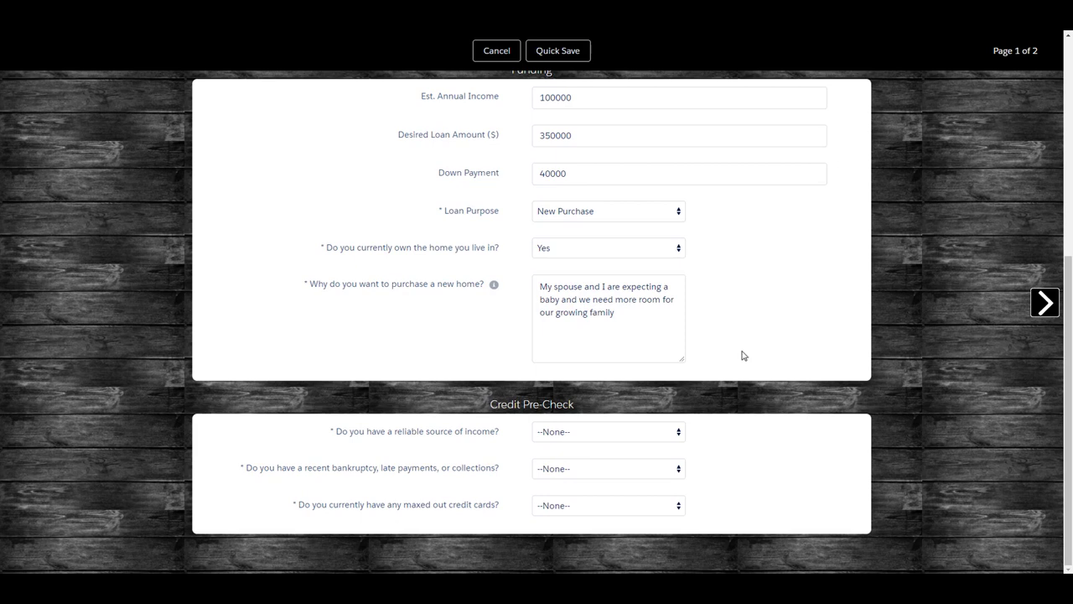
pyautogui.click(667, 432)
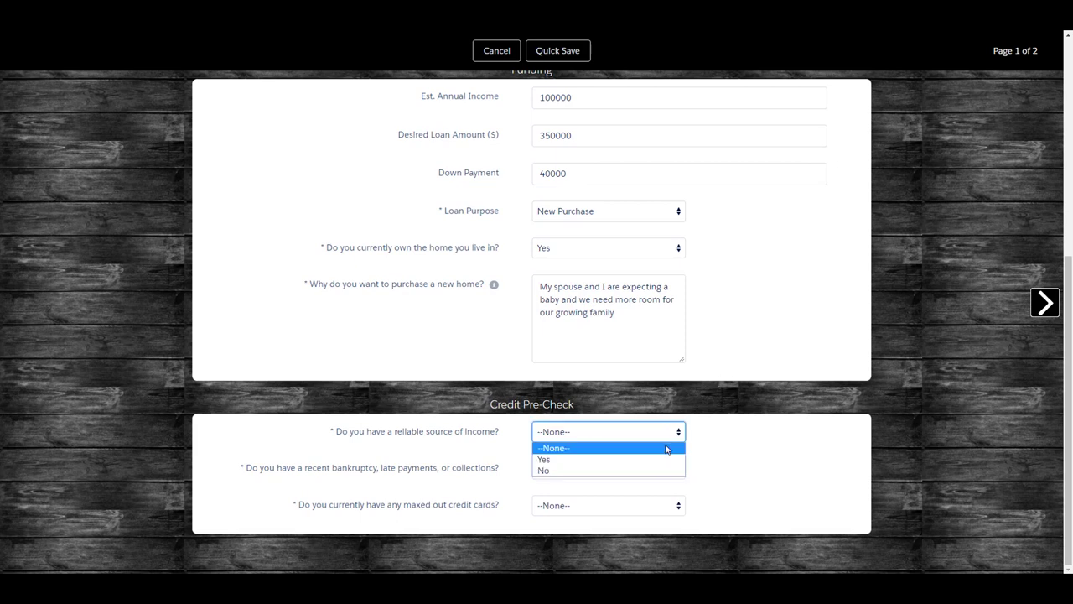
pyautogui.click(666, 460)
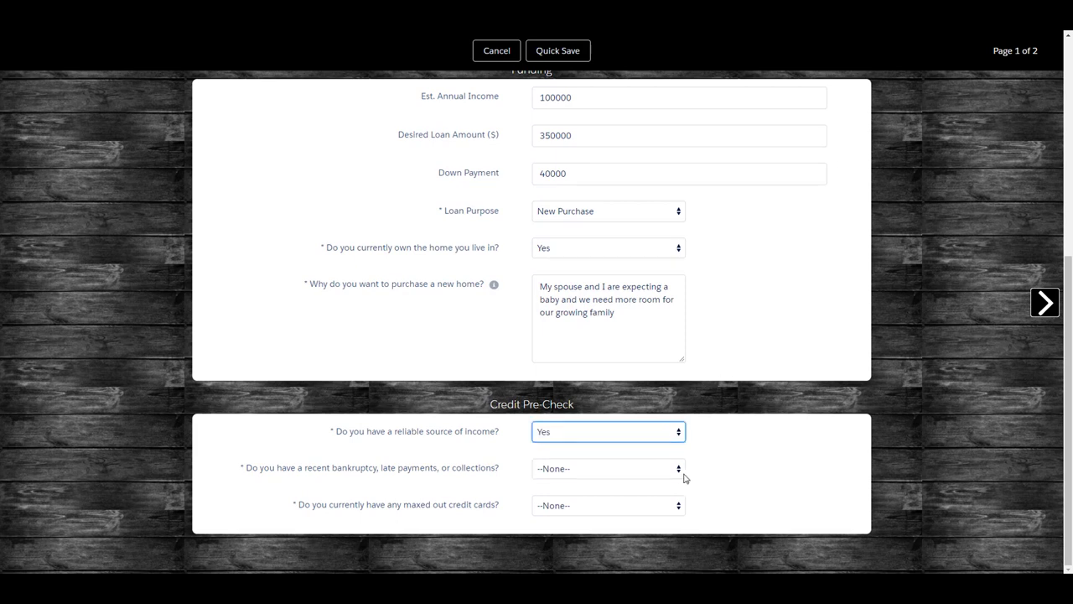
pyautogui.click(679, 469)
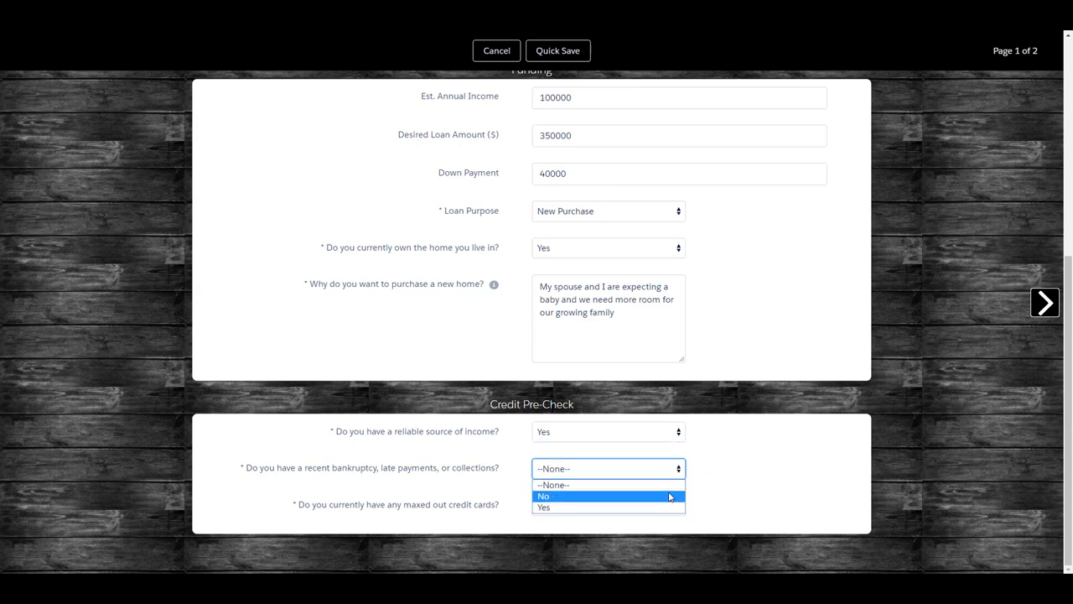
pyautogui.click(670, 497)
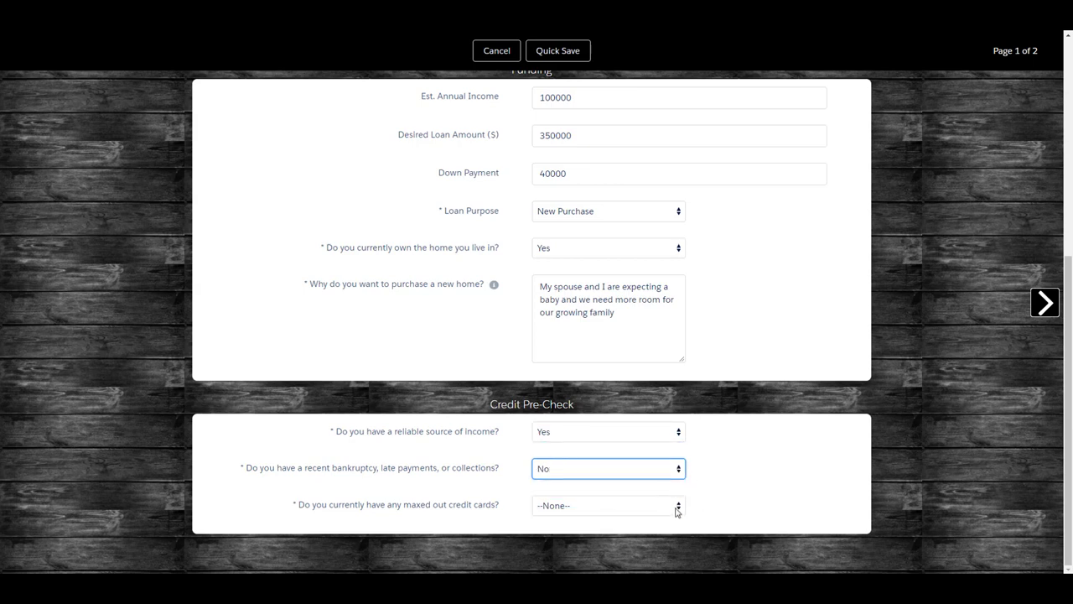
pyautogui.click(678, 507)
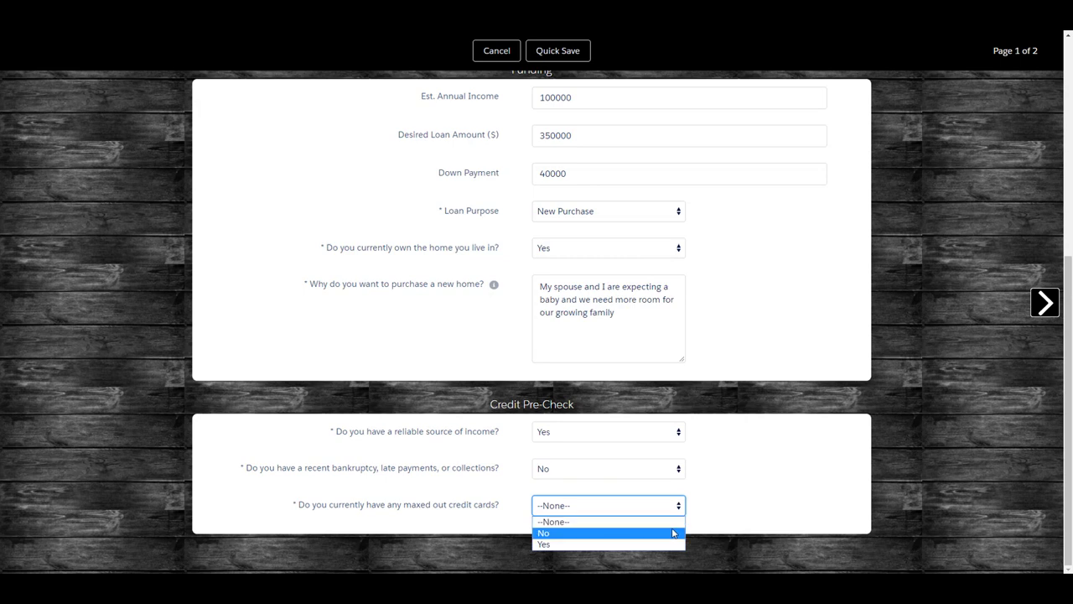
pyautogui.click(674, 533)
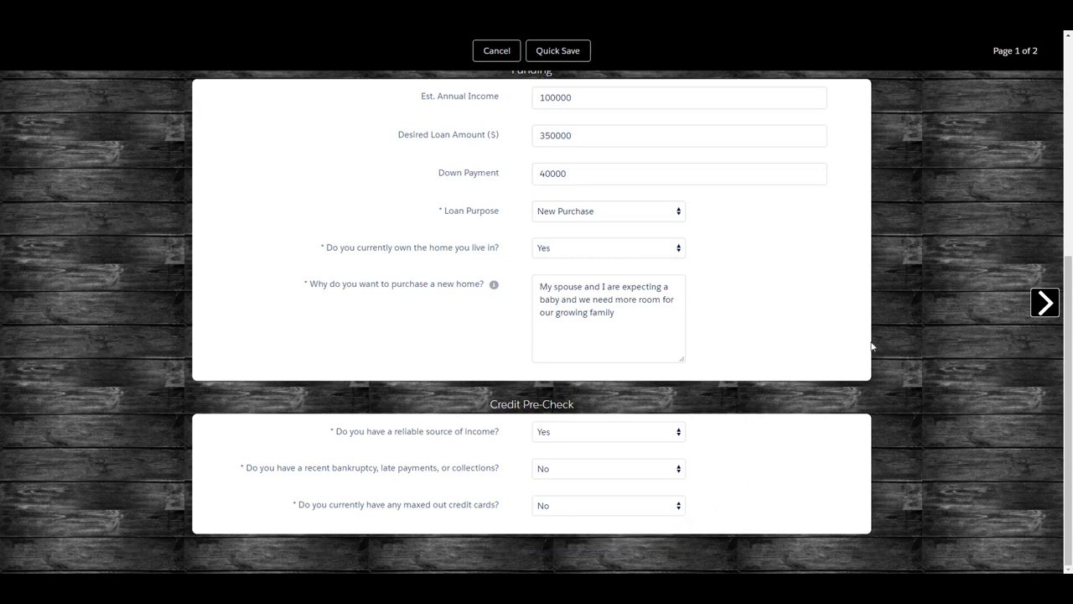
# Authorize the credit report pull on the second page with a freehand signature and save the loan application.
pyautogui.click(1045, 304)
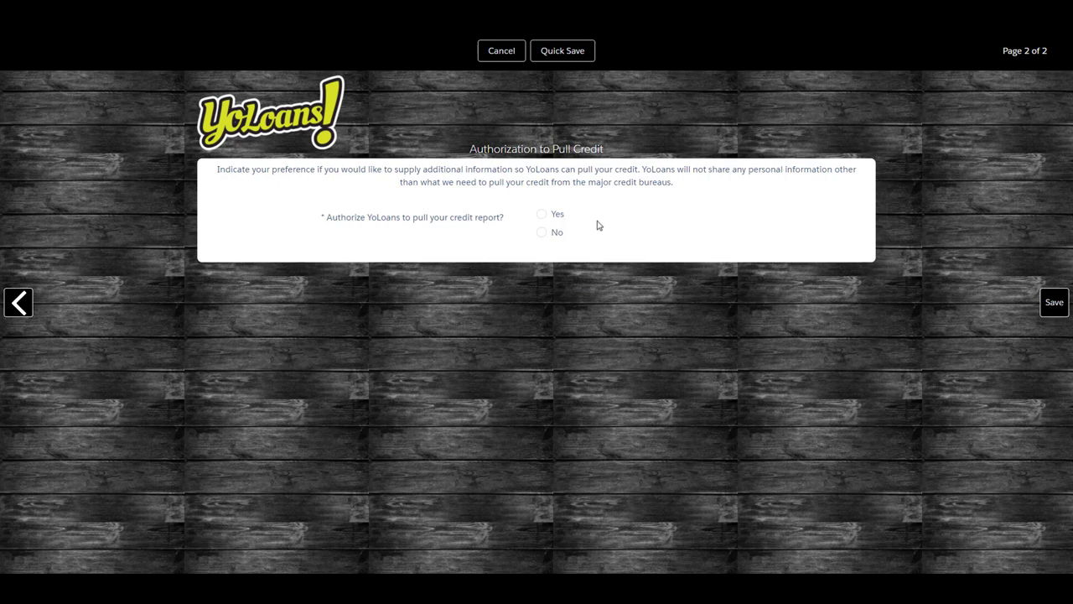
pyautogui.click(542, 216)
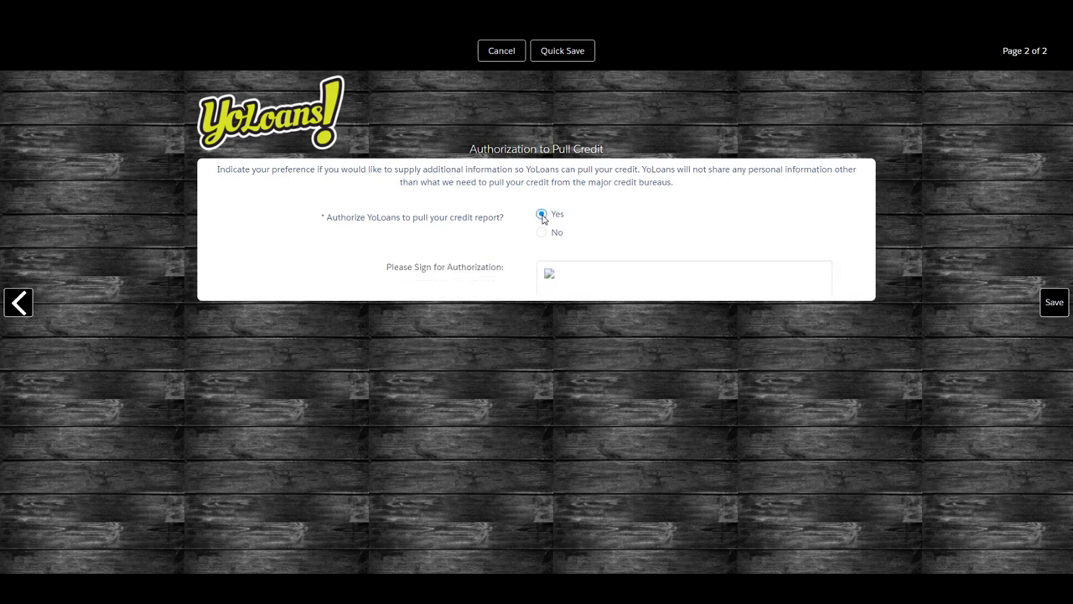
pyautogui.click(603, 285)
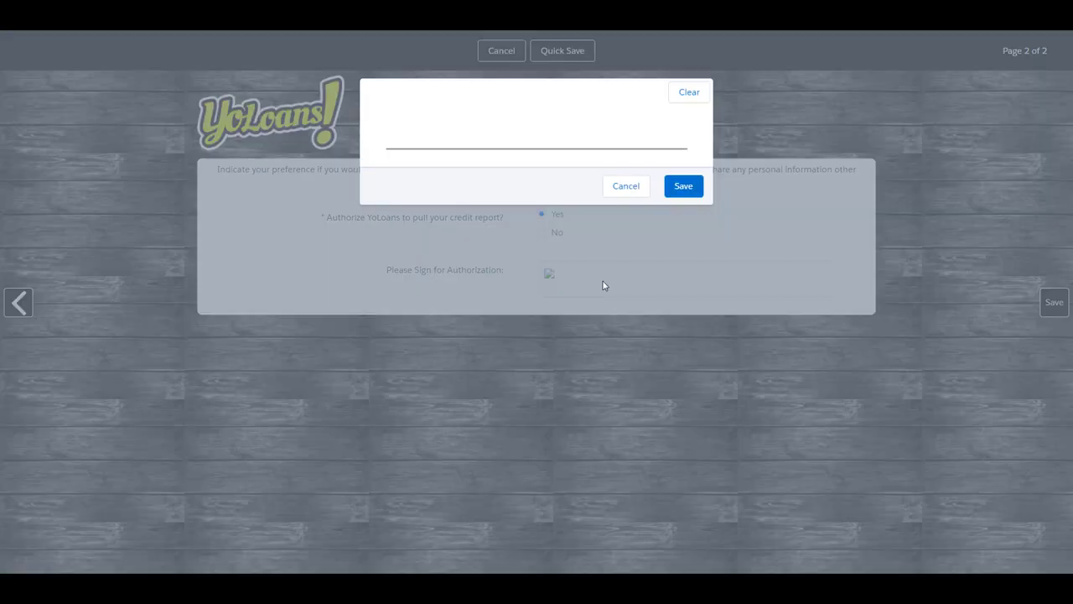
pyautogui.moveTo(384, 136)
pyautogui.mouseDown()
pyautogui.moveTo(461, 138)
pyautogui.moveTo(463, 117)
pyautogui.moveTo(593, 138)
pyautogui.moveTo(621, 102)
pyautogui.moveTo(637, 138)
pyautogui.moveTo(669, 132)
pyautogui.mouseUp()
pyautogui.click(681, 188)
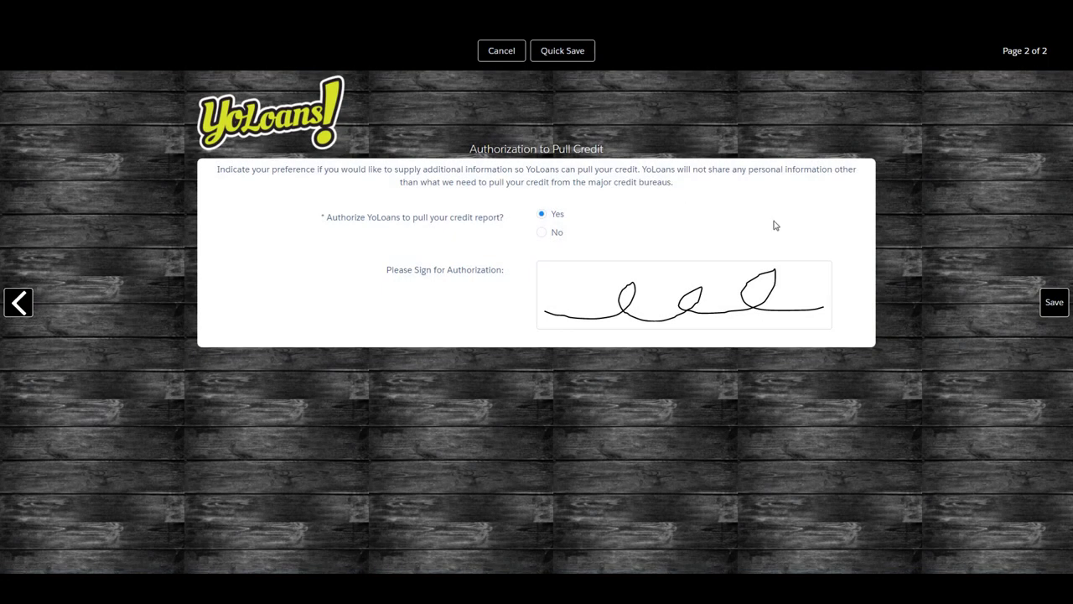
pyautogui.click(1053, 305)
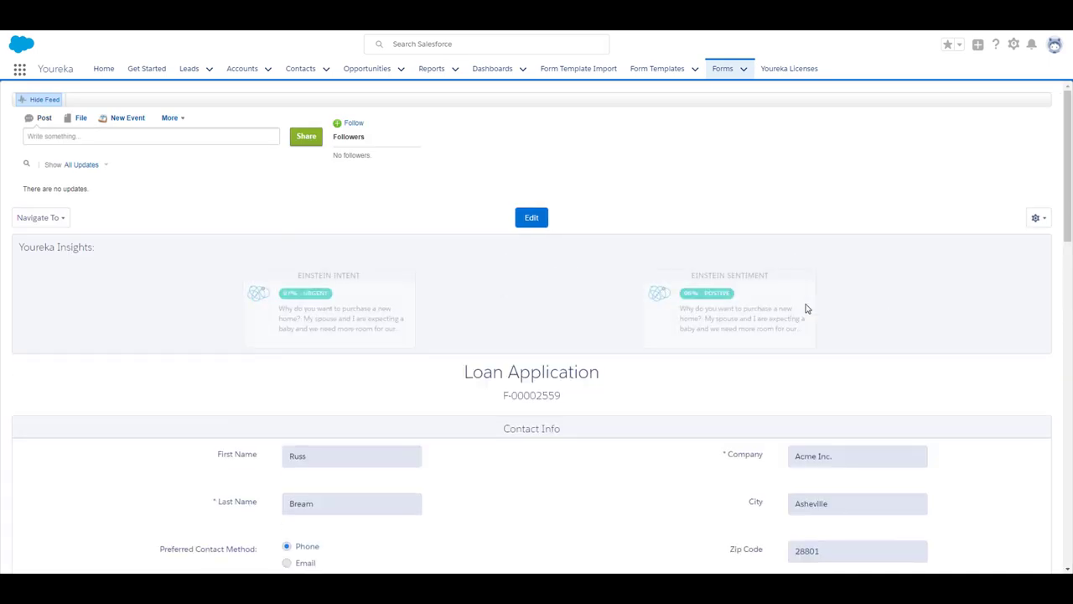
# Examine the saved loan application's Einstein Intent and Sentiment insights, along with its contact info and type of request sections.
pyautogui.scroll(-2, 791, 377)
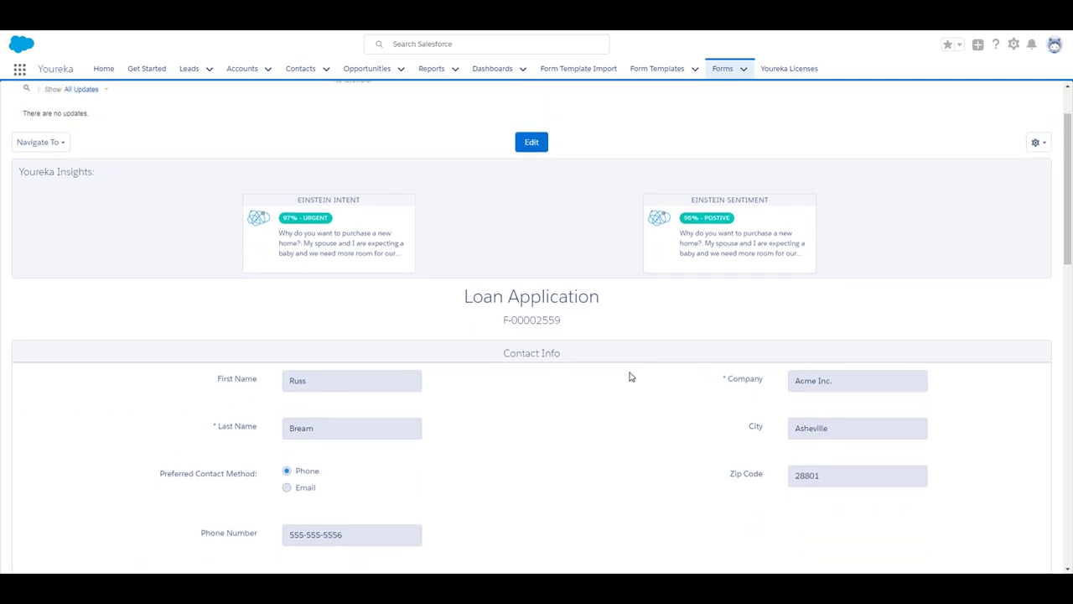
pyautogui.hotkey('ctrl', '+')
pyautogui.hotkey('ctrl', '+')
pyautogui.hotkey('ctrl', '+')
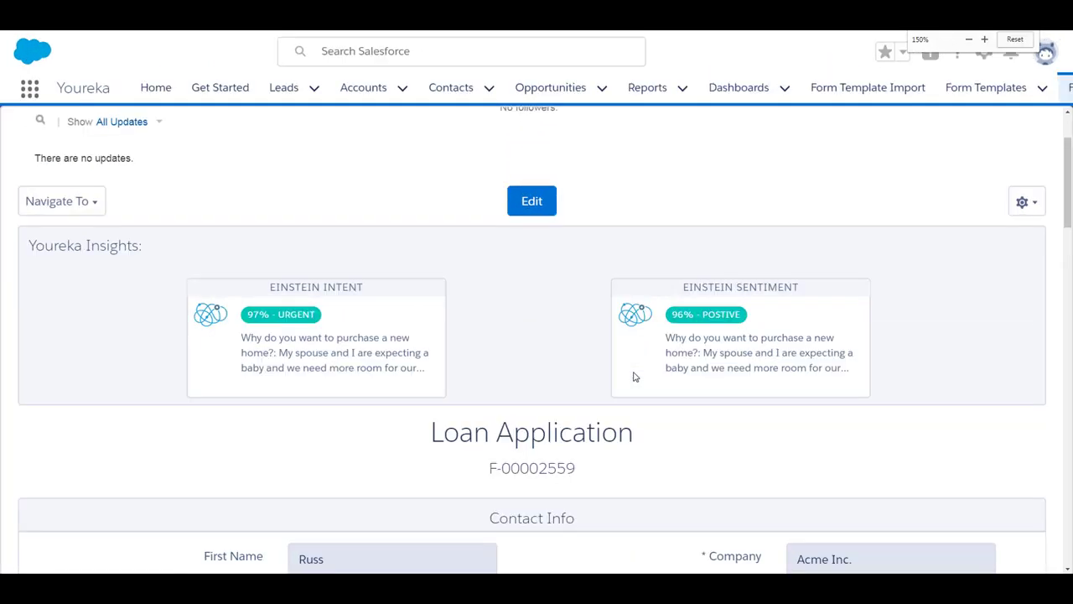
pyautogui.scroll(-1, 644, 453)
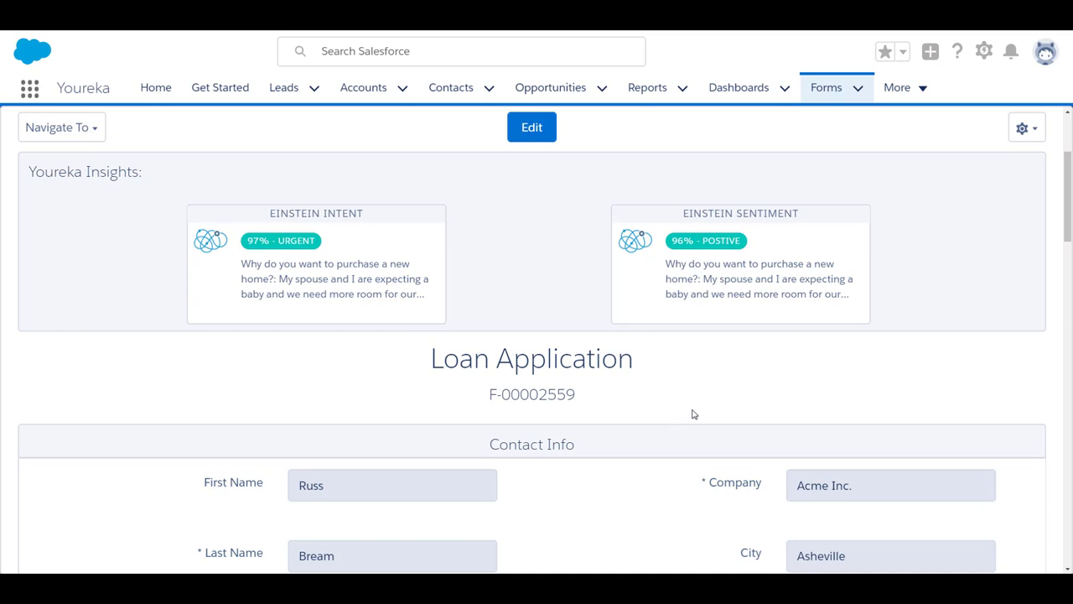
pyautogui.scroll(-1, 692, 414)
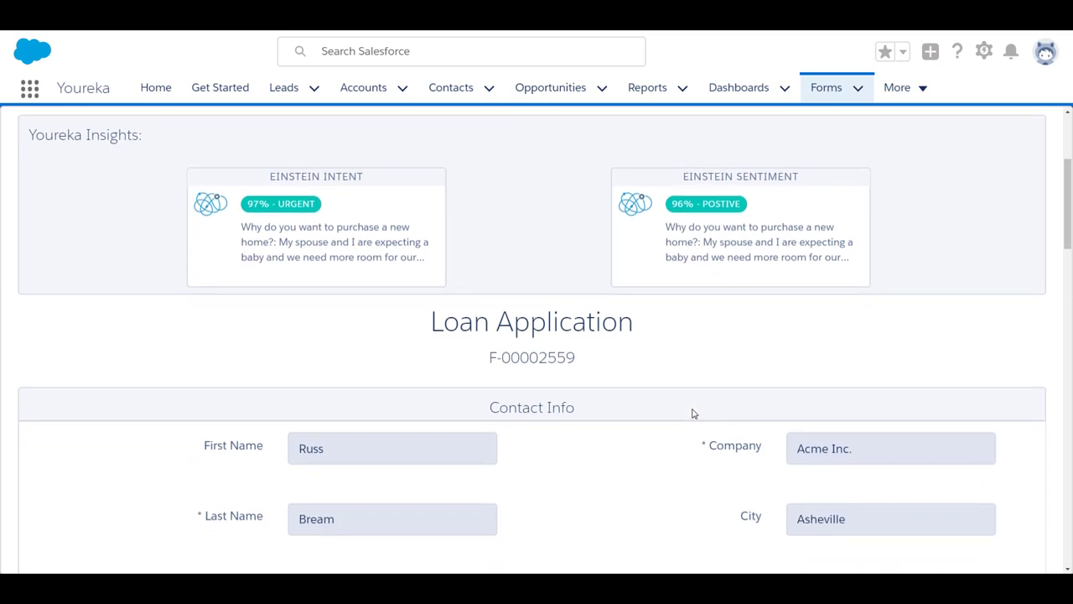
pyautogui.scroll(-4, 693, 413)
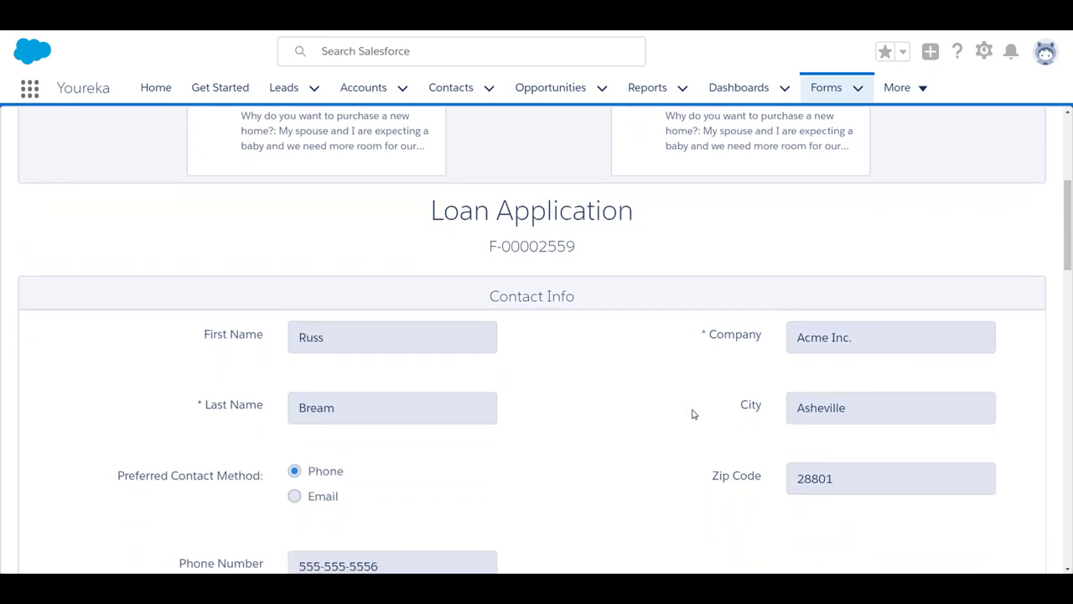
pyautogui.scroll(-7, 693, 413)
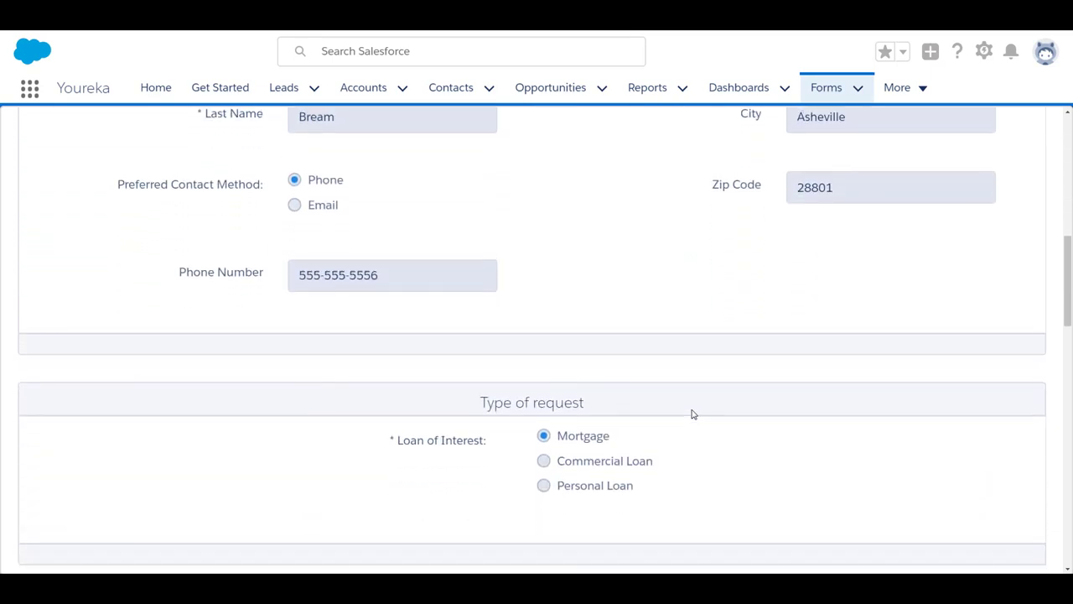
pyautogui.scroll(5, 693, 414)
pyautogui.scroll(6, 693, 414)
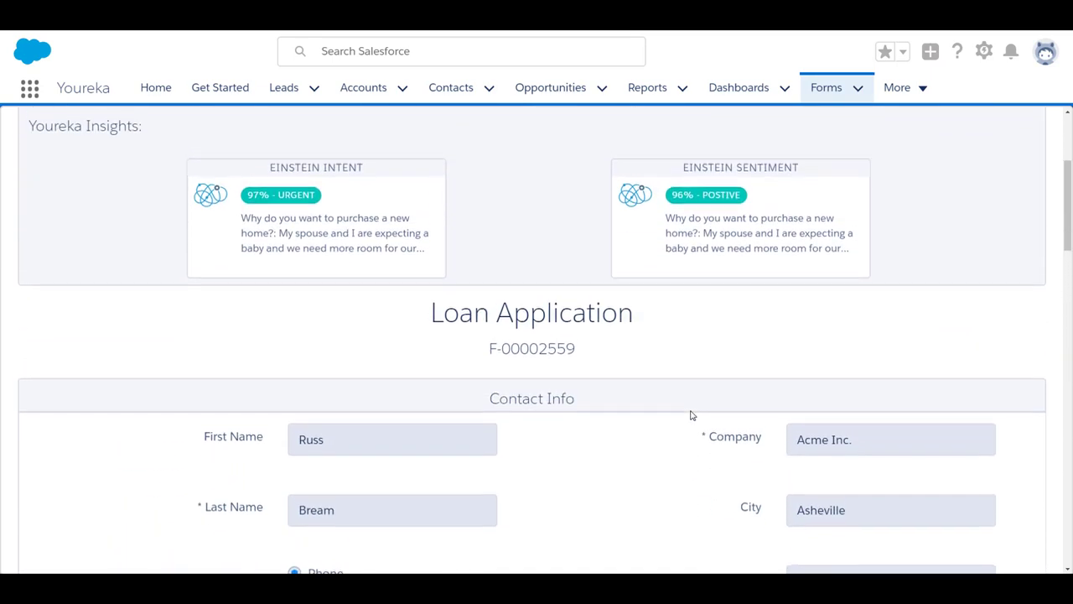
pyautogui.scroll(2, 693, 415)
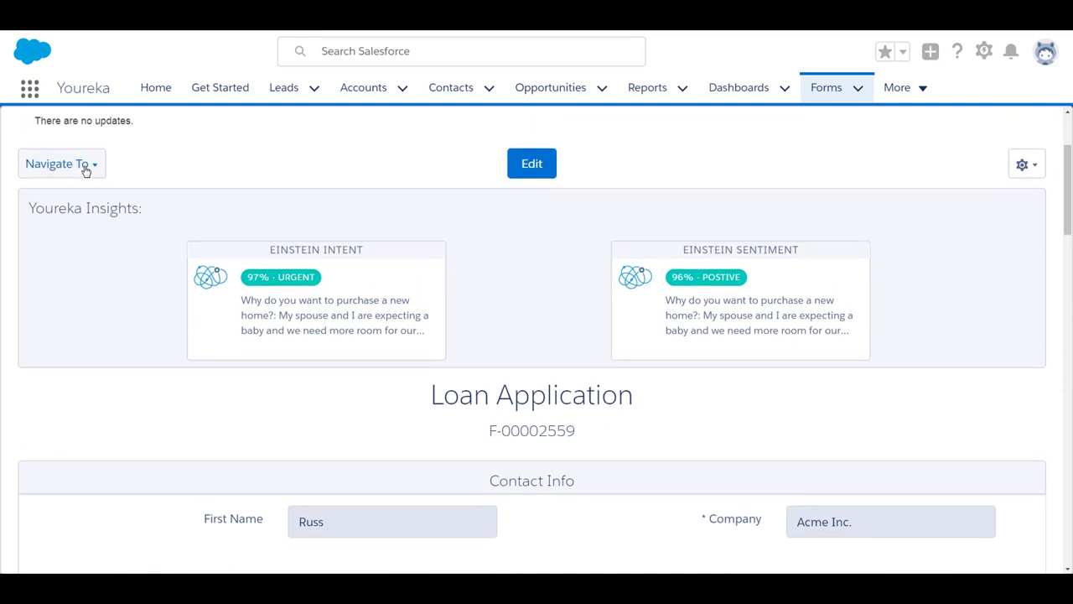
# Go from the form to its linked lead record and review the lead's details and related loan application form.
pyautogui.click(85, 166)
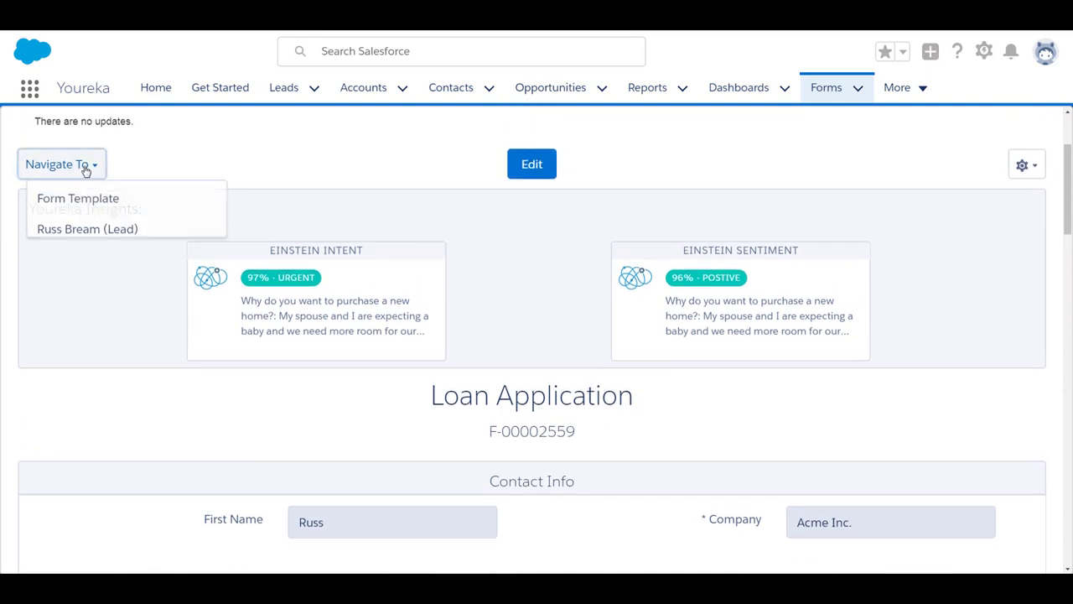
pyautogui.click(88, 229)
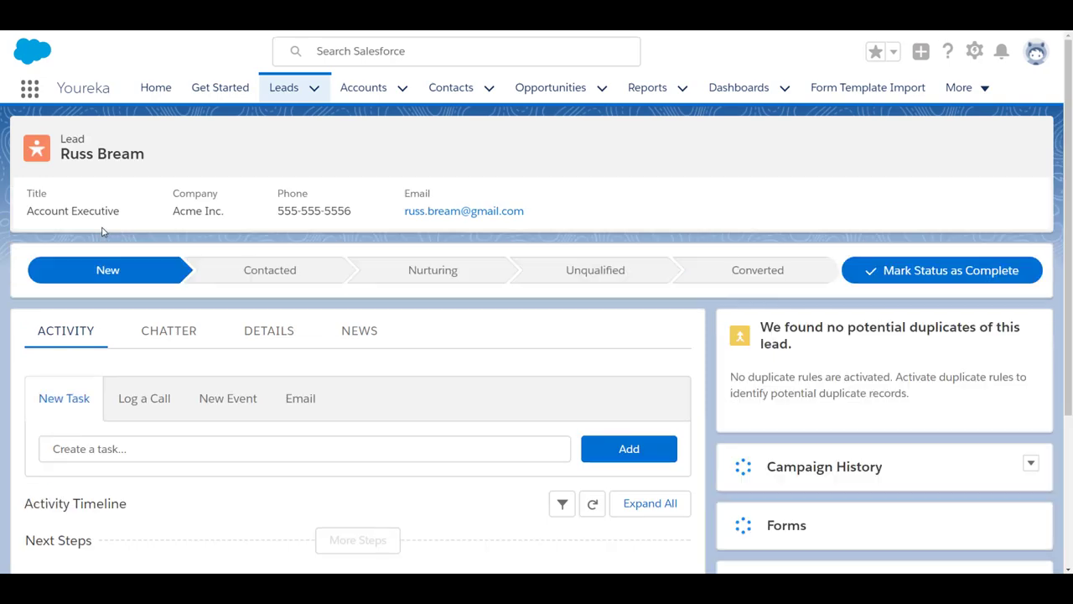
pyautogui.scroll(-2, 352, 319)
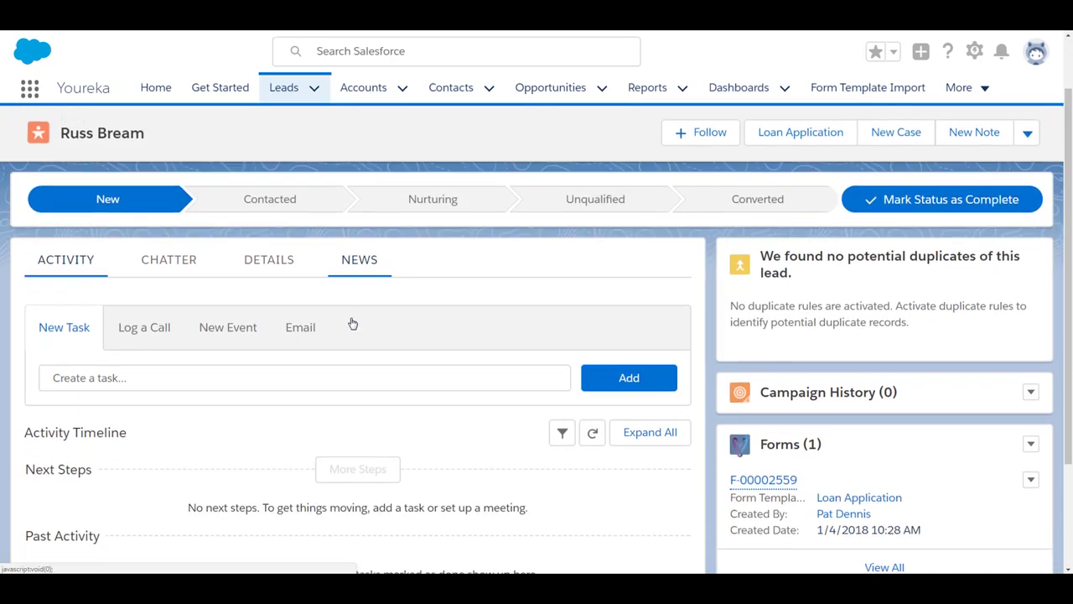
pyautogui.scroll(-1, 352, 324)
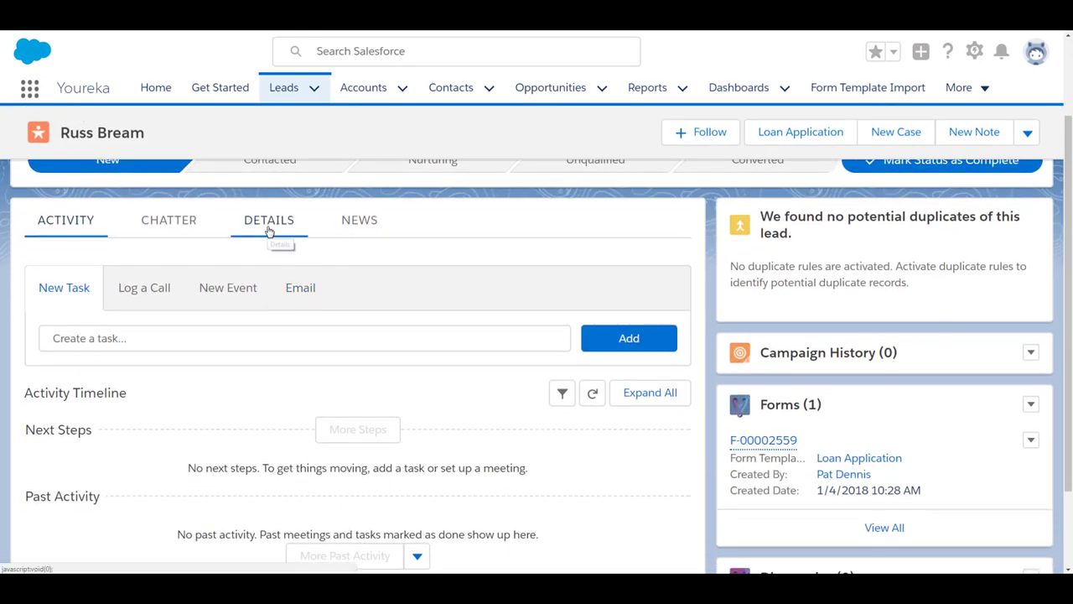
pyautogui.click(269, 230)
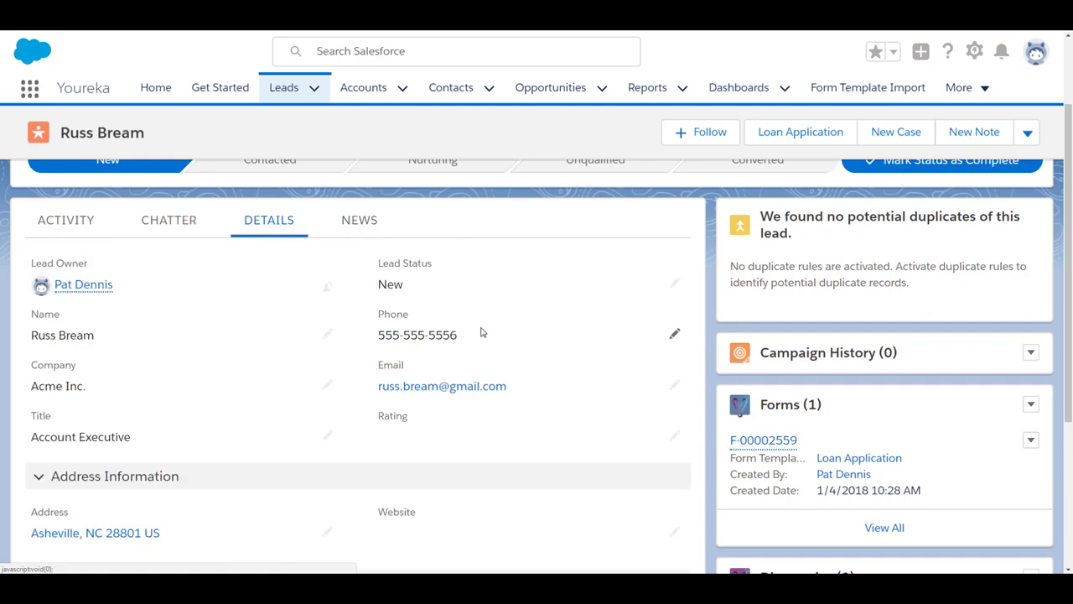
pyautogui.scroll(-1, 488, 326)
pyautogui.scroll(3, 489, 326)
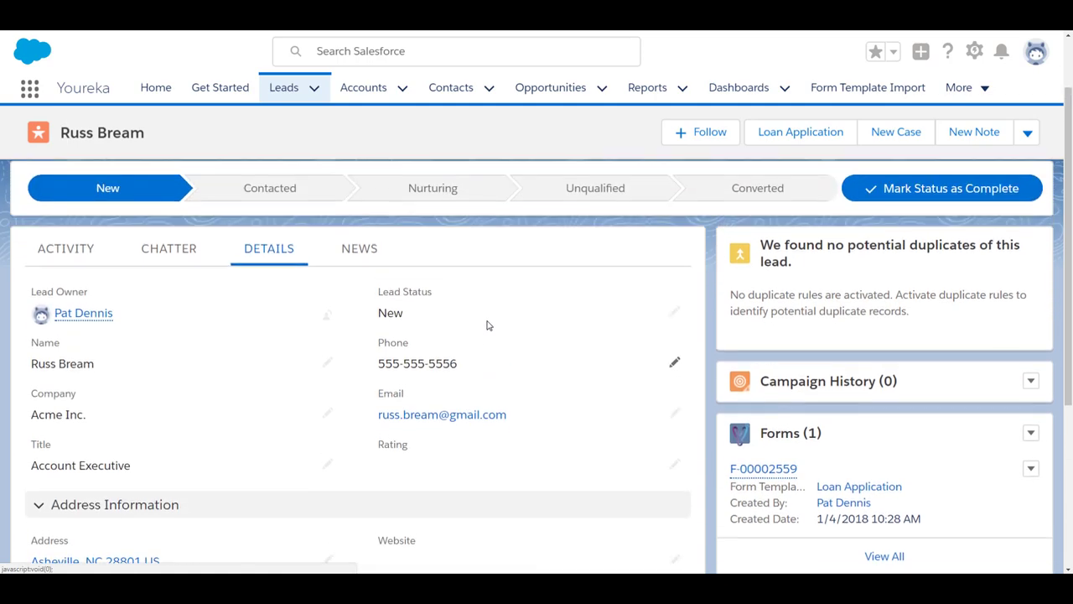
pyautogui.hotkey('ctrl', '-')
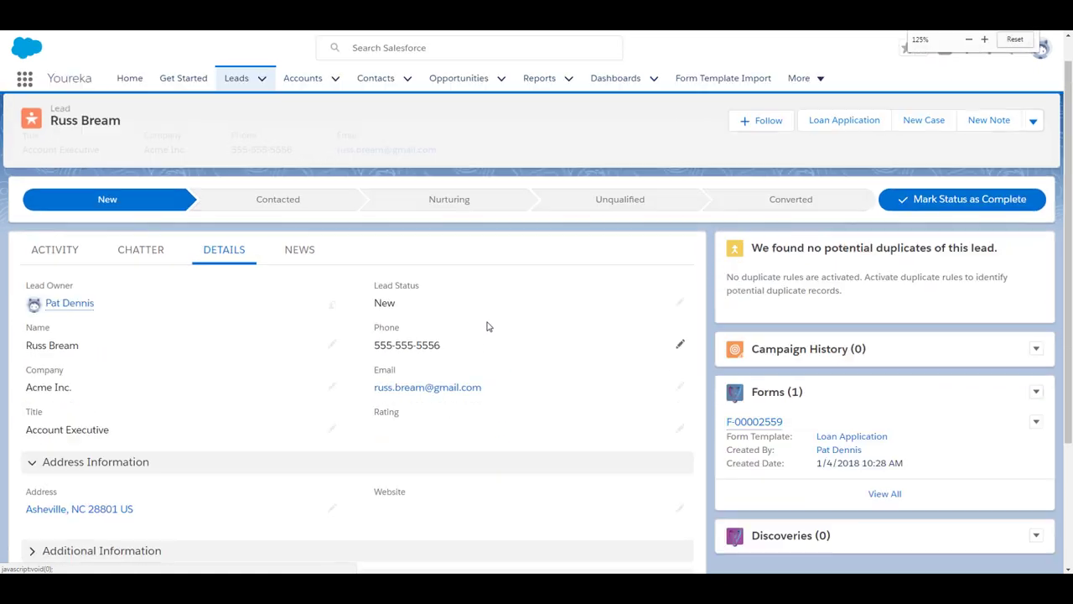
pyautogui.scroll(-1, 489, 326)
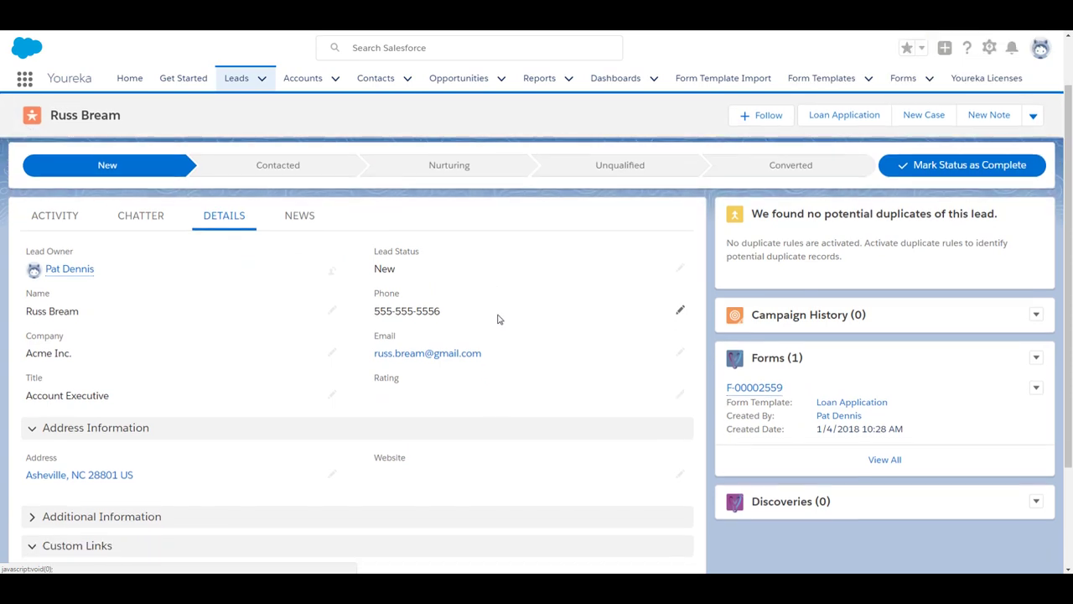
pyautogui.click(772, 389)
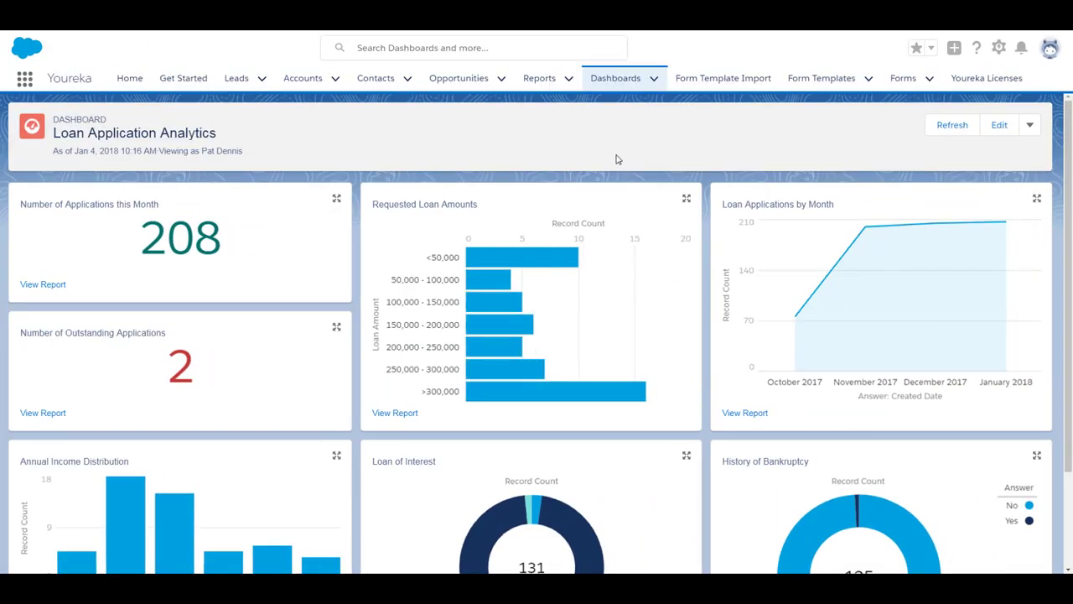
# Refresh the Loan Application Analytics dashboard and review its application counts and charts.
pyautogui.scroll(-1, 616, 160)
pyautogui.hotkey('ctrl', '-')
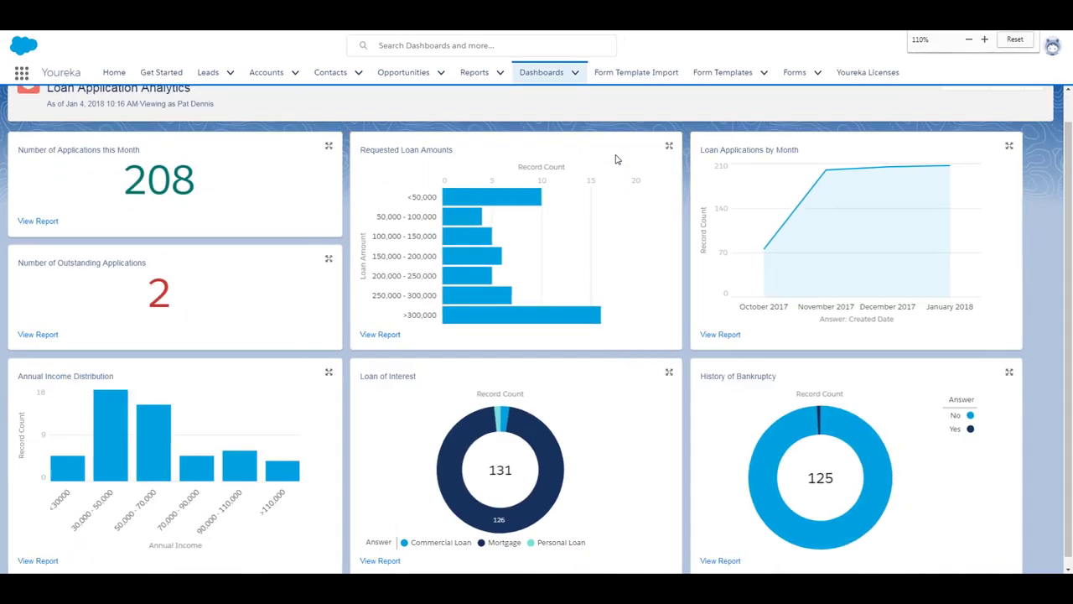
pyautogui.scroll(1, 657, 147)
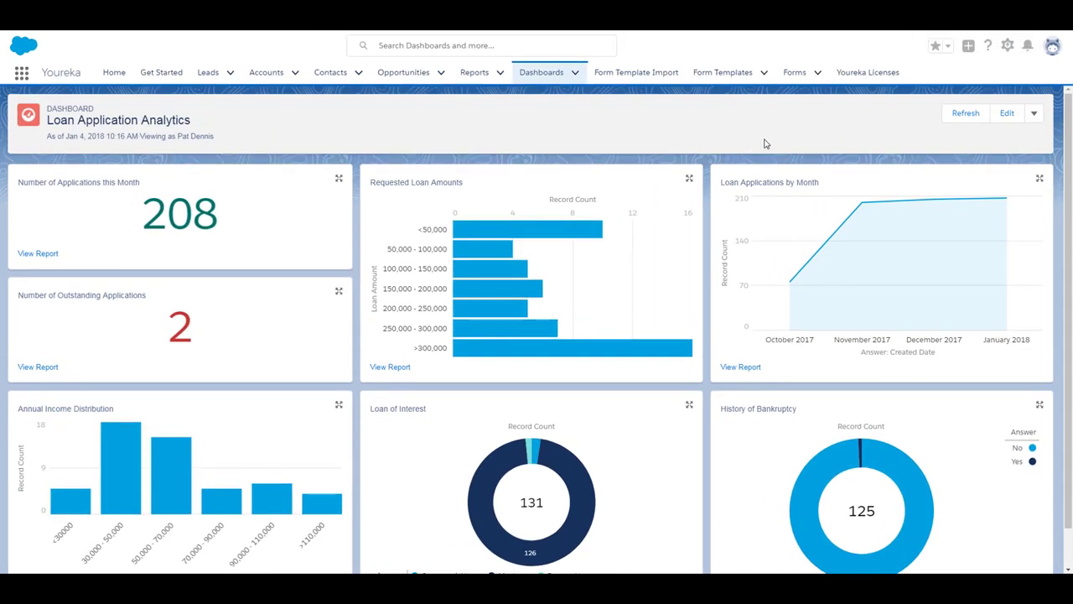
pyautogui.click(965, 117)
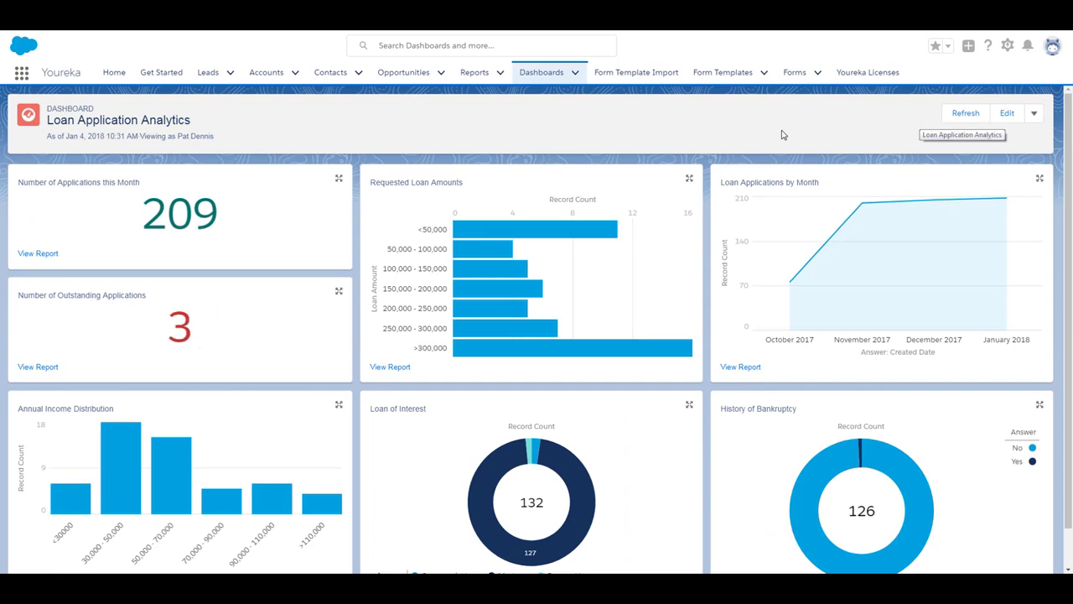
pyautogui.scroll(-1, 762, 146)
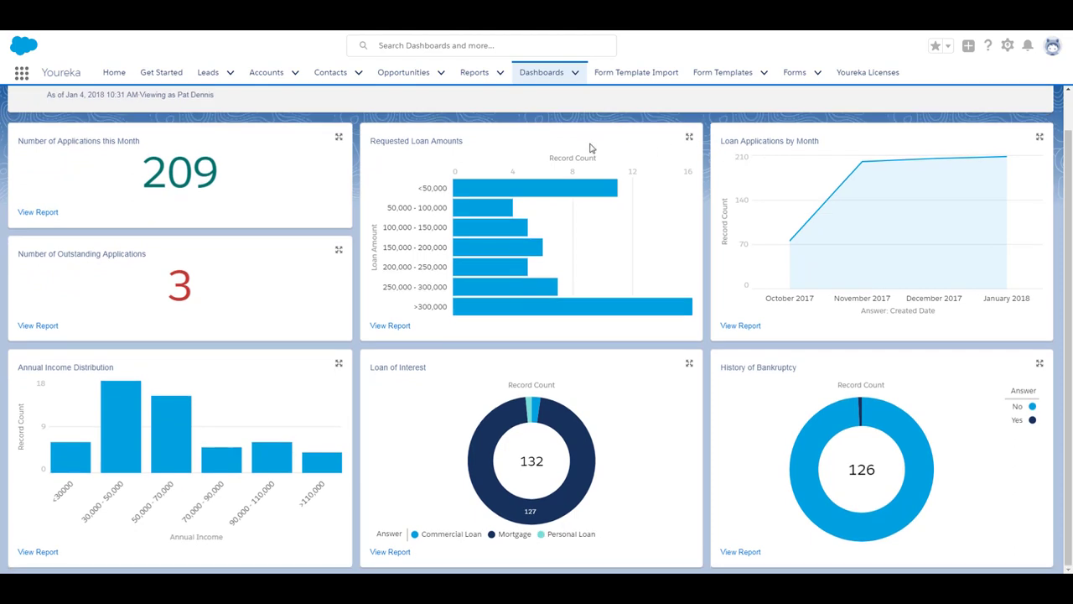
pyautogui.scroll(1, 595, 148)
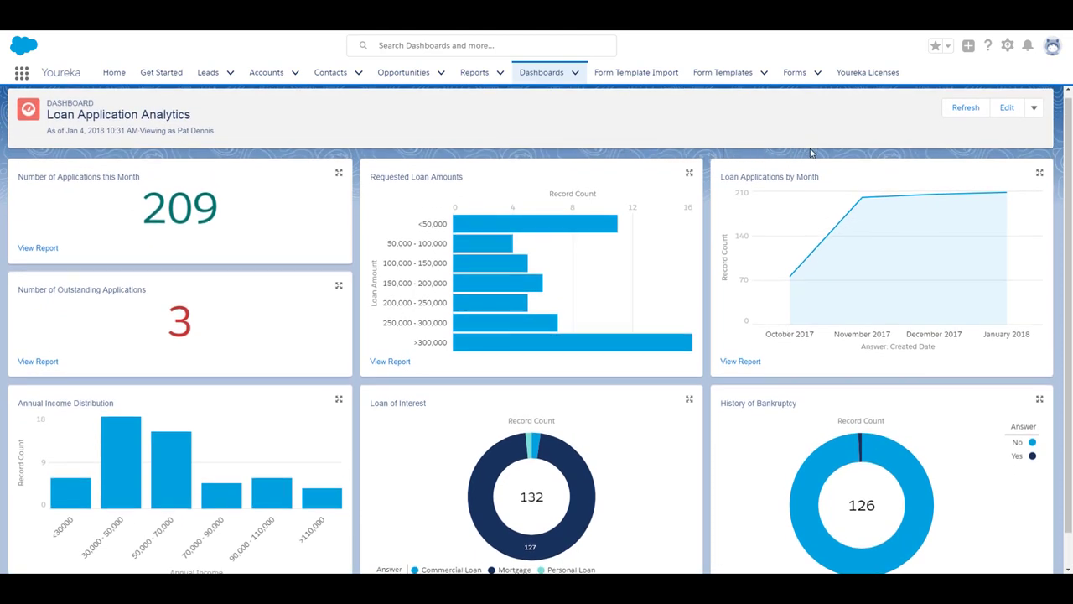